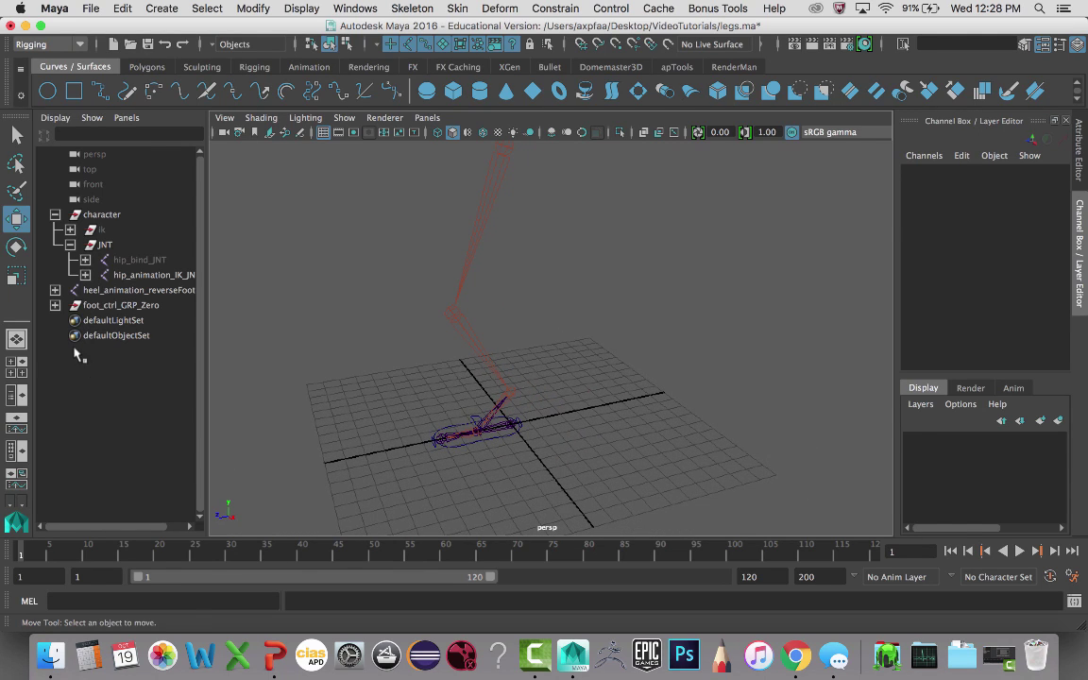
Step: Create a NURBS circle at the origin and rename it knee_ctrl
{"action": "left_click", "coordinate": [47, 90]}
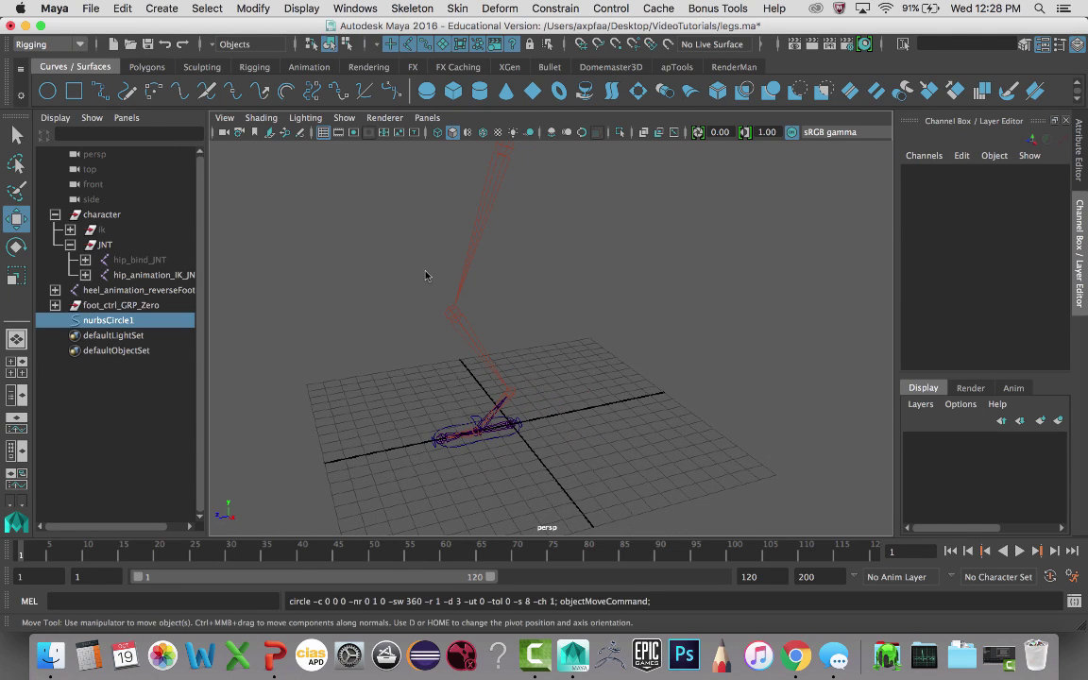
{"action": "left_click_drag", "start_coordinate": [593, 395], "coordinate": [580, 410], "text": "alt"}
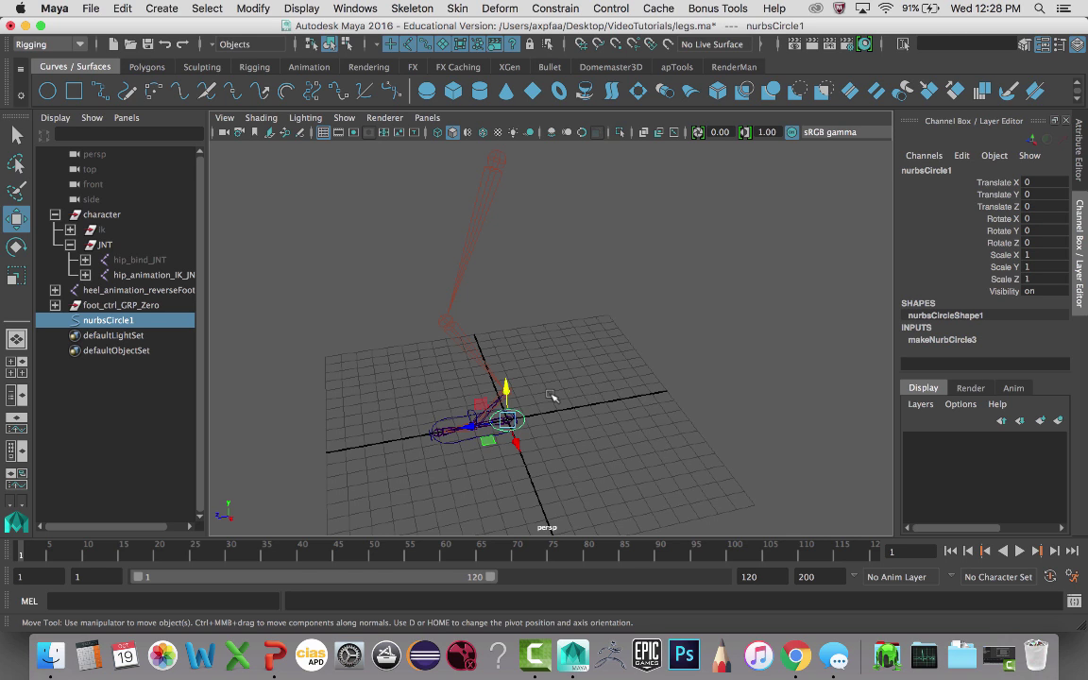
{"action": "left_click", "coordinate": [115, 321]}
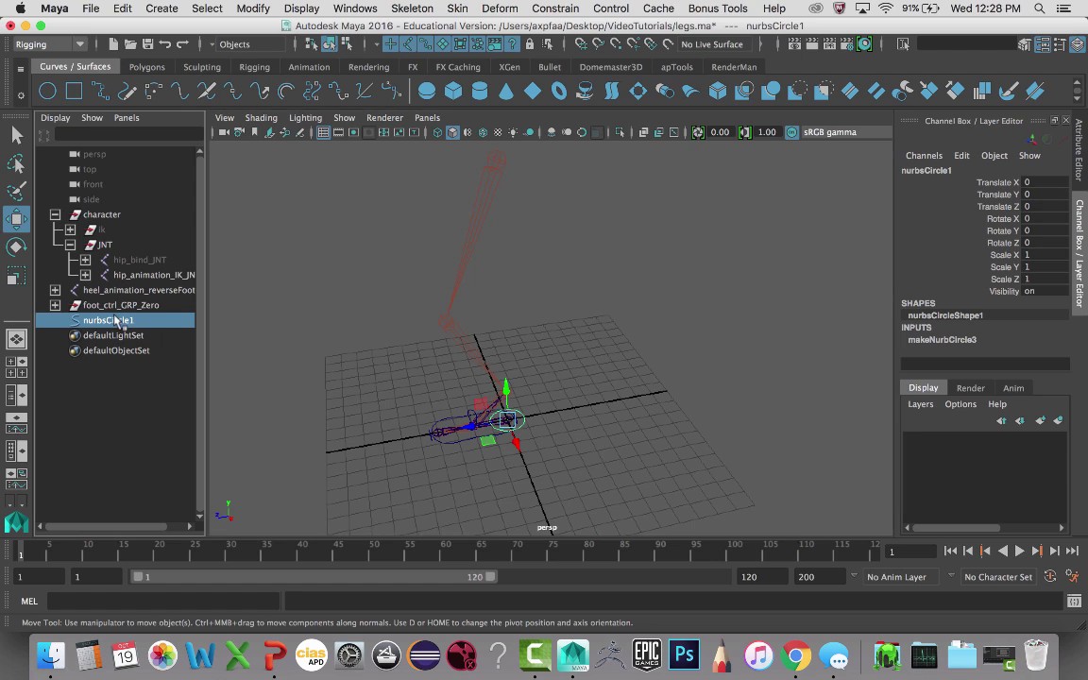
{"action": "double_click", "coordinate": [116, 322]}
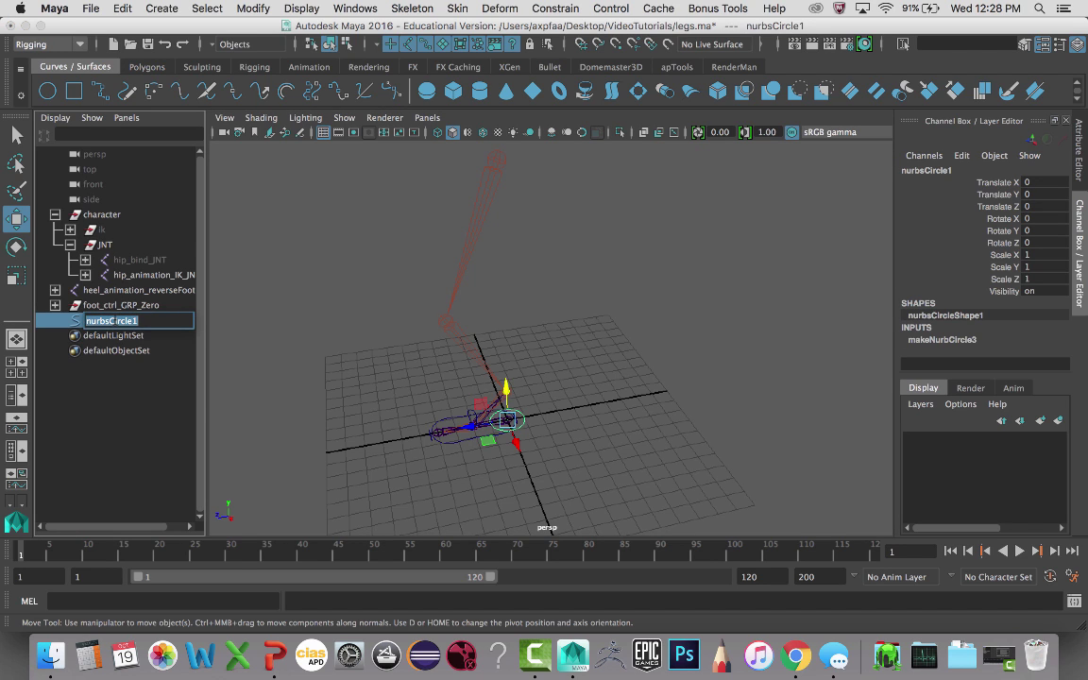
{"action": "type", "text": "l"}
{"action": "key", "text": "Return"}
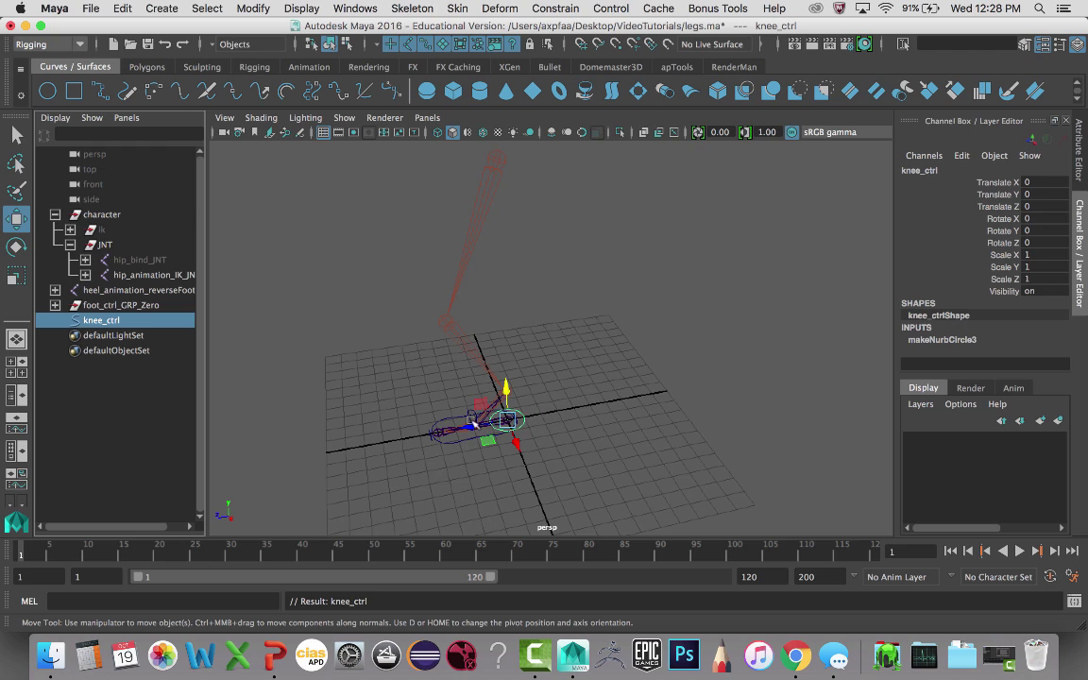
Step: Create an empty group separate from the circle and rename it knee_ctrl_GRP_Zero
{"action": "left_click", "coordinate": [131, 421]}
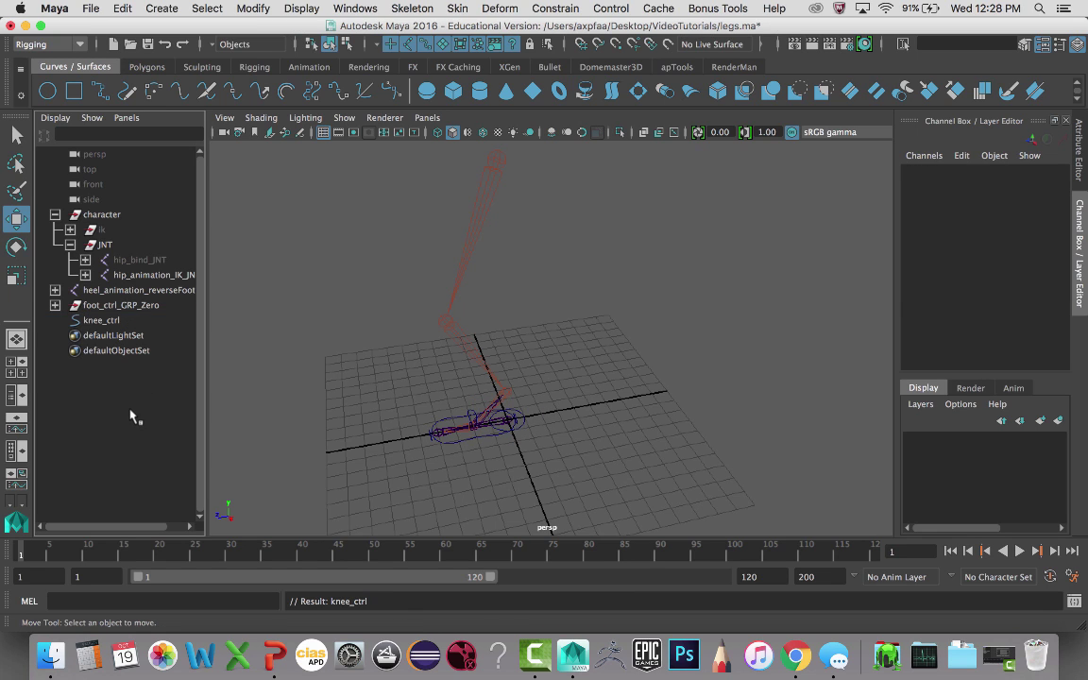
{"action": "key", "text": "ctrl+g"}
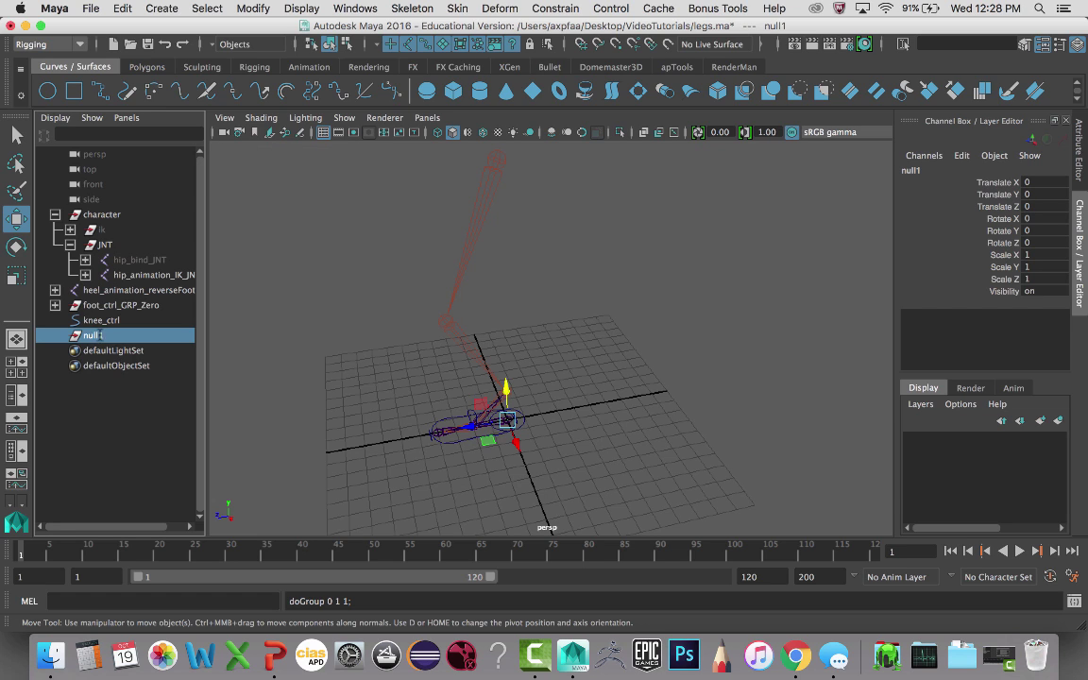
{"action": "double_click", "coordinate": [100, 335]}
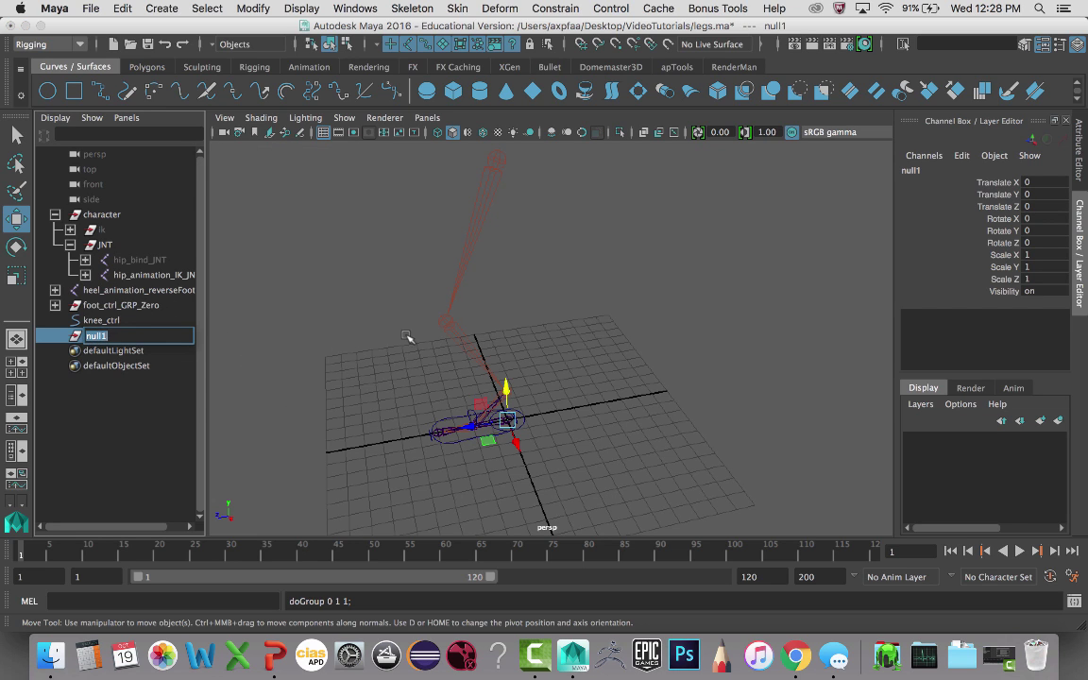
{"action": "key", "text": "Return"}
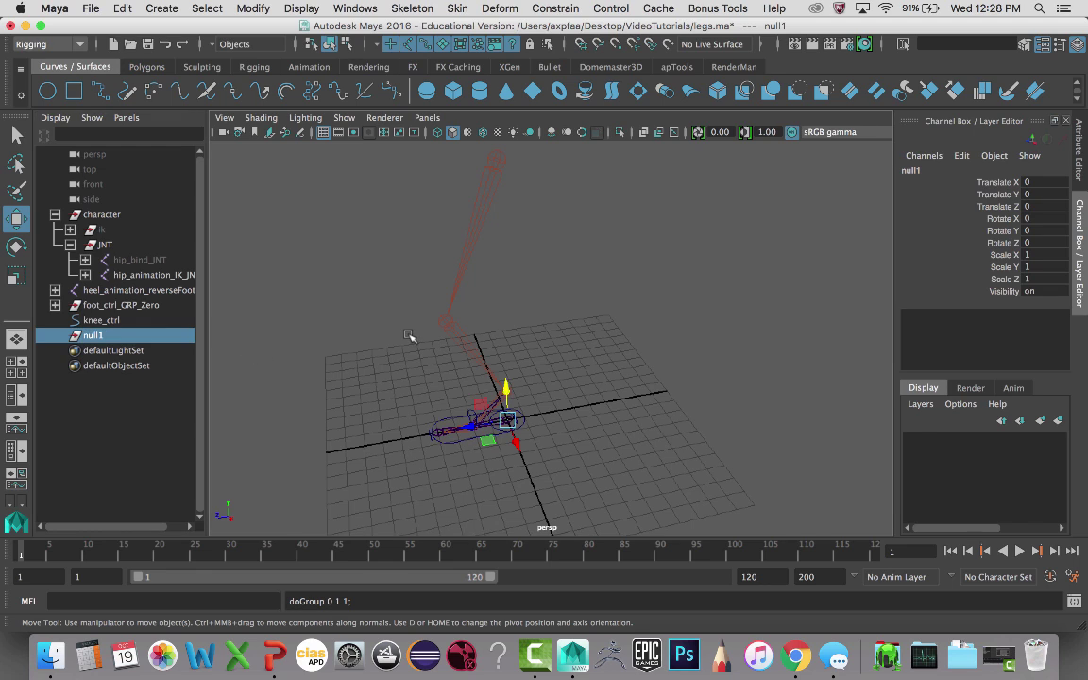
{"action": "double_click", "coordinate": [94, 336]}
{"action": "type", "text": "knee_ctrl_GRP_Zero"}
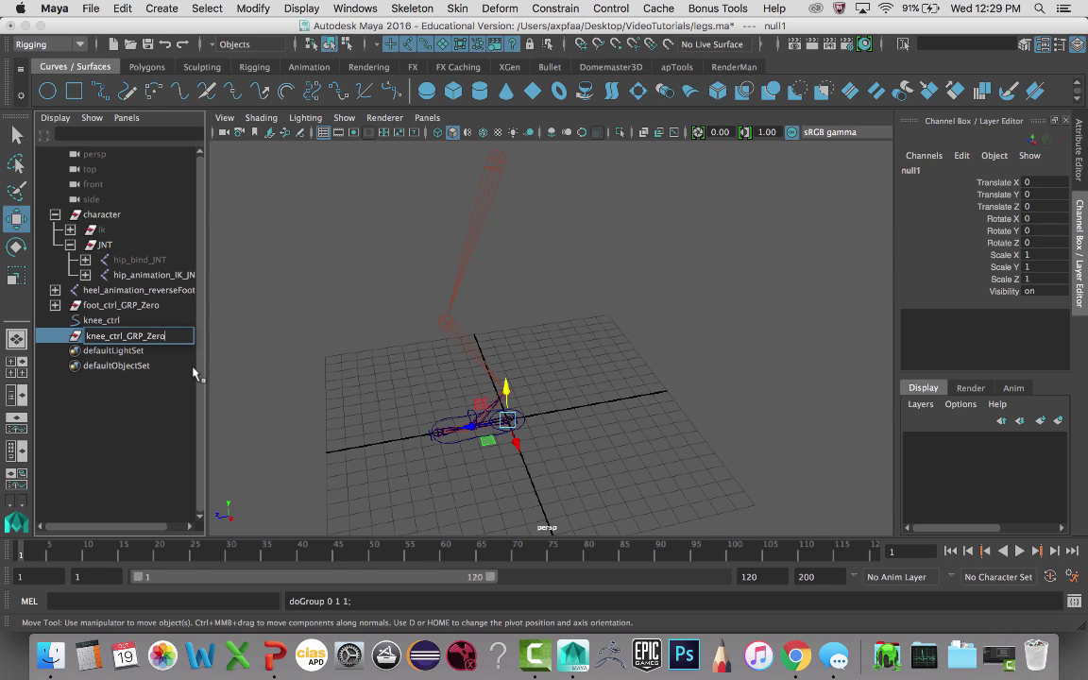
{"action": "key", "text": "Return"}
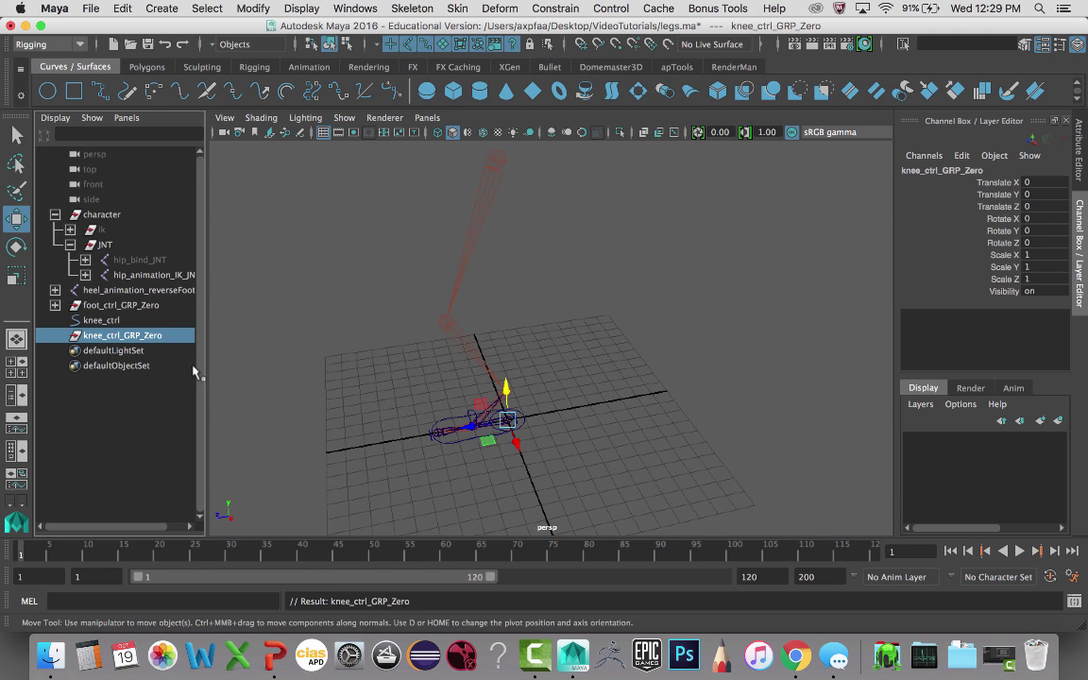
Step: Parent-constrain knee_ctrl_GRP_Zero to the hip, knee and ankle animation IK joints, with Maintain Offset off and all axes constrained
{"action": "left_click", "coordinate": [495, 160]}
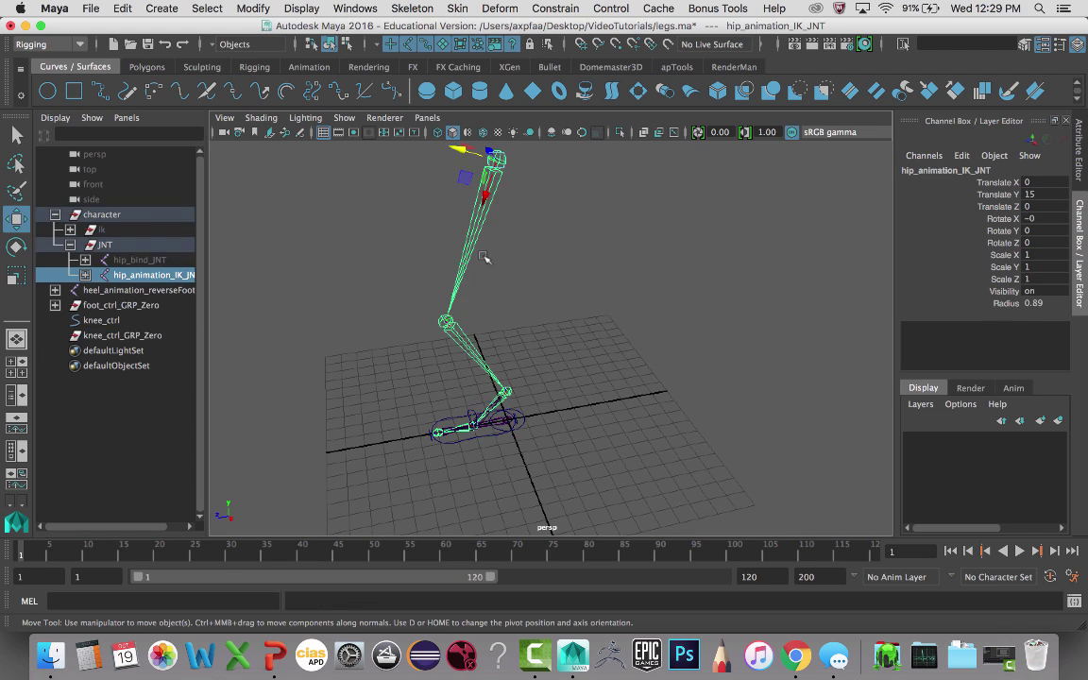
{"action": "left_click", "coordinate": [445, 321]}
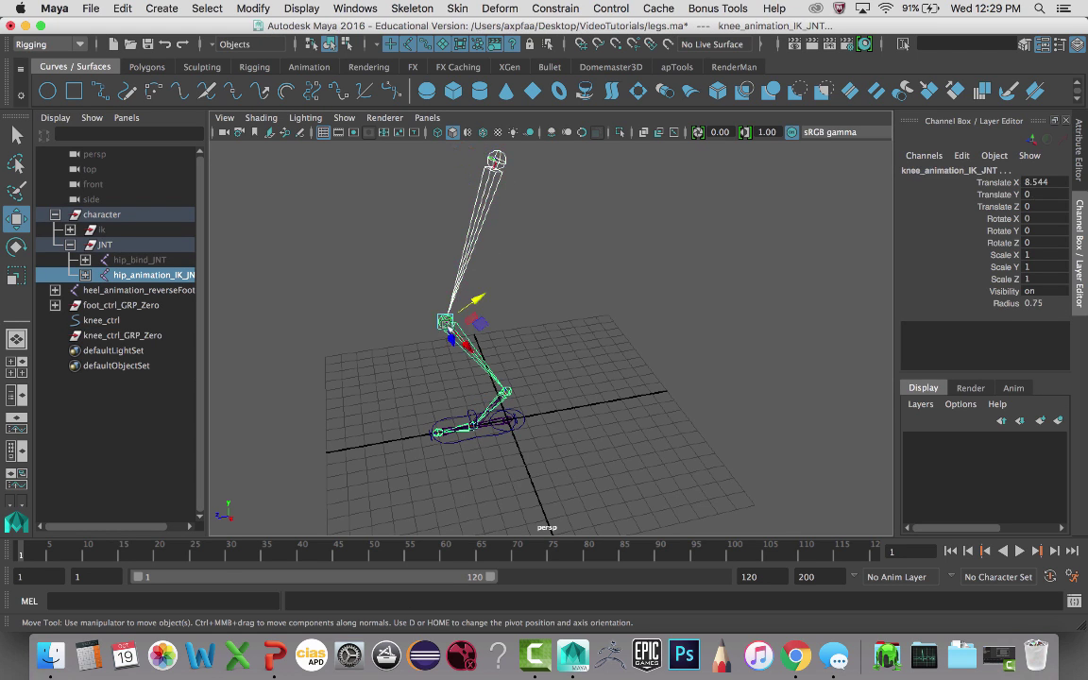
{"action": "left_click", "coordinate": [508, 392]}
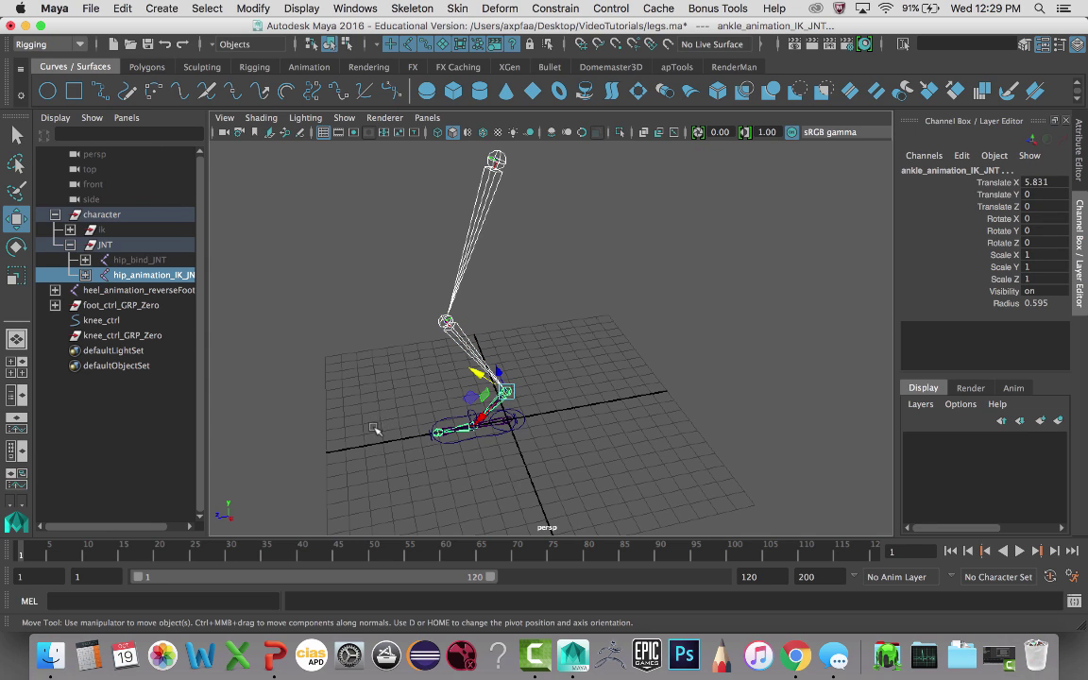
{"action": "left_click", "coordinate": [140, 336]}
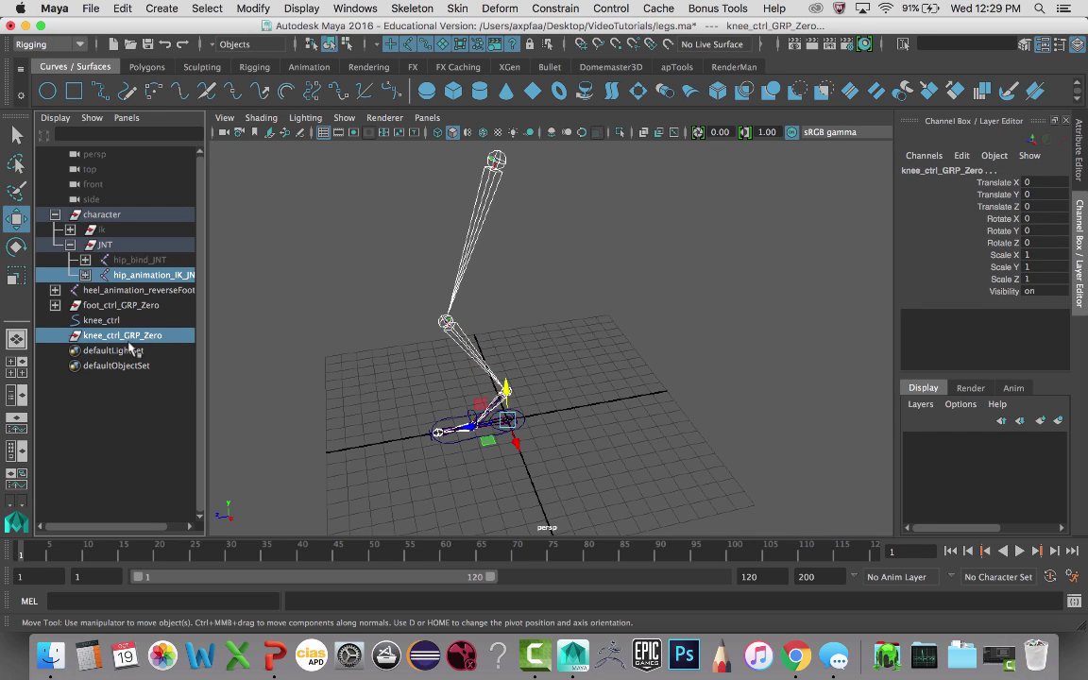
{"action": "left_click", "coordinate": [553, 9]}
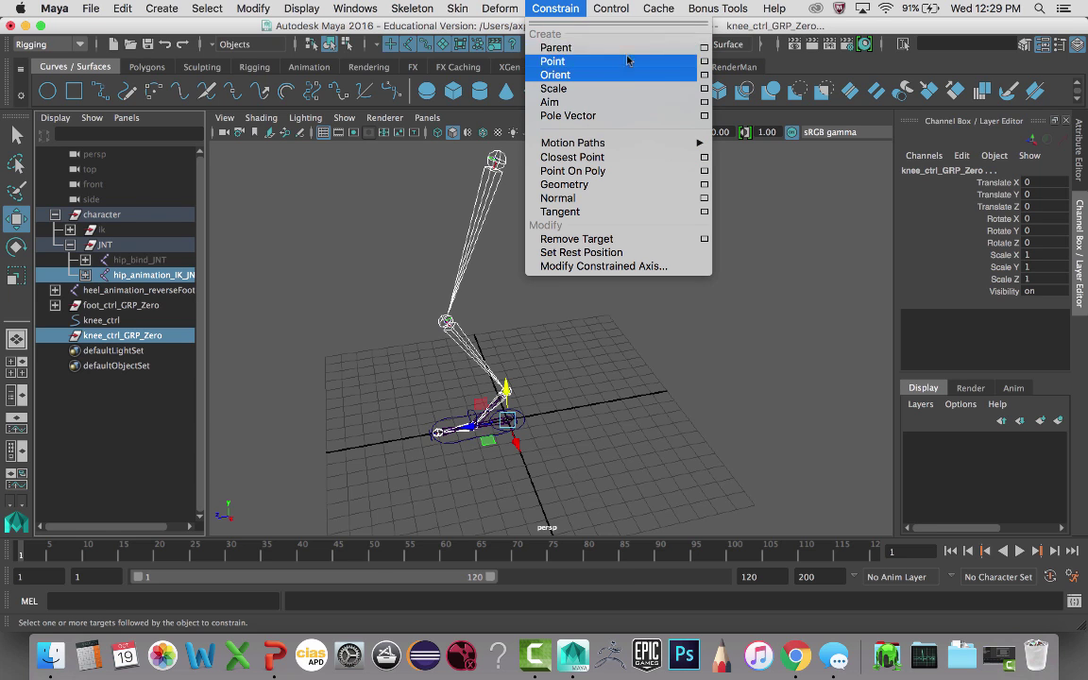
{"action": "left_click", "coordinate": [705, 47]}
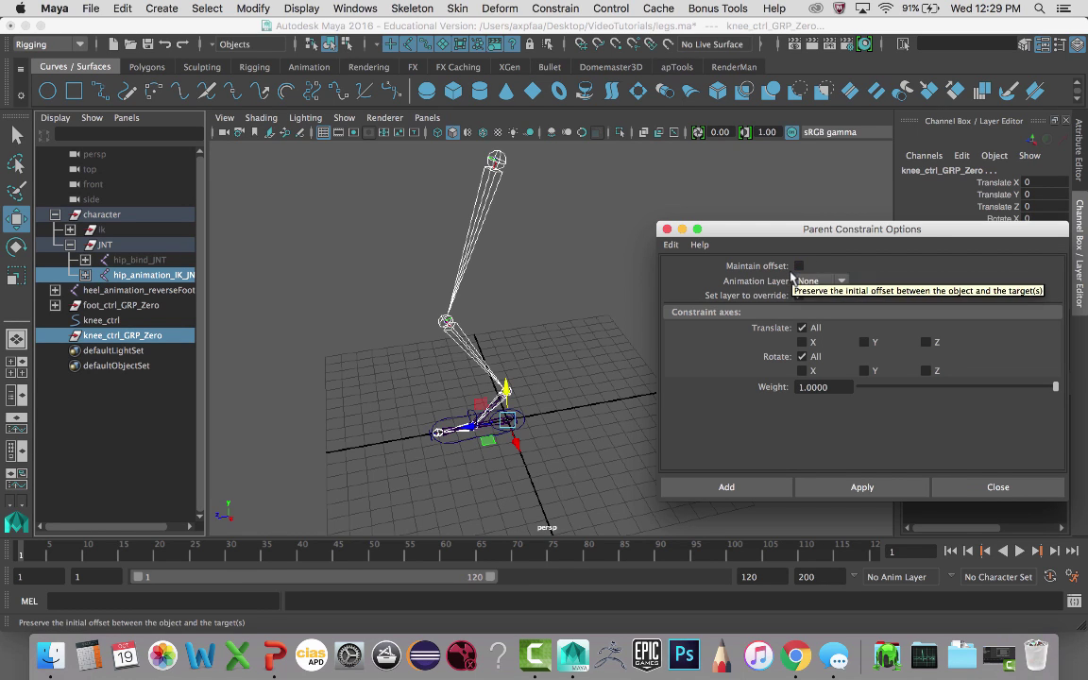
{"action": "left_click", "coordinate": [841, 487]}
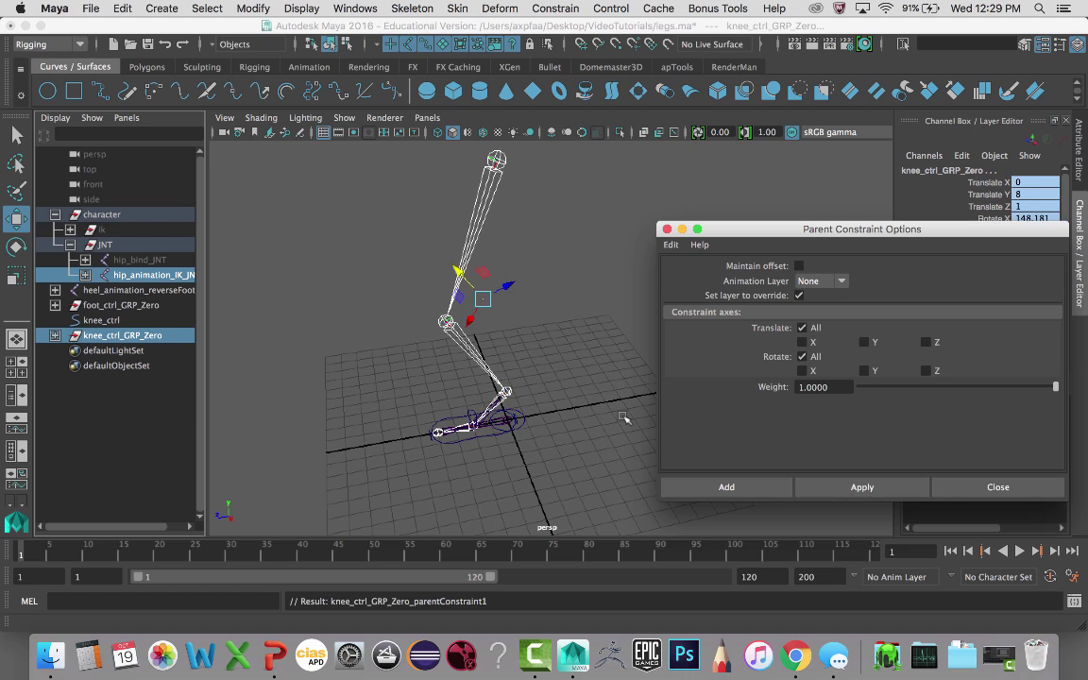
{"action": "left_click_drag", "start_coordinate": [454, 319], "coordinate": [451, 361], "text": "alt"}
{"action": "left_click_drag", "start_coordinate": [506, 389], "coordinate": [486, 291], "text": "alt"}
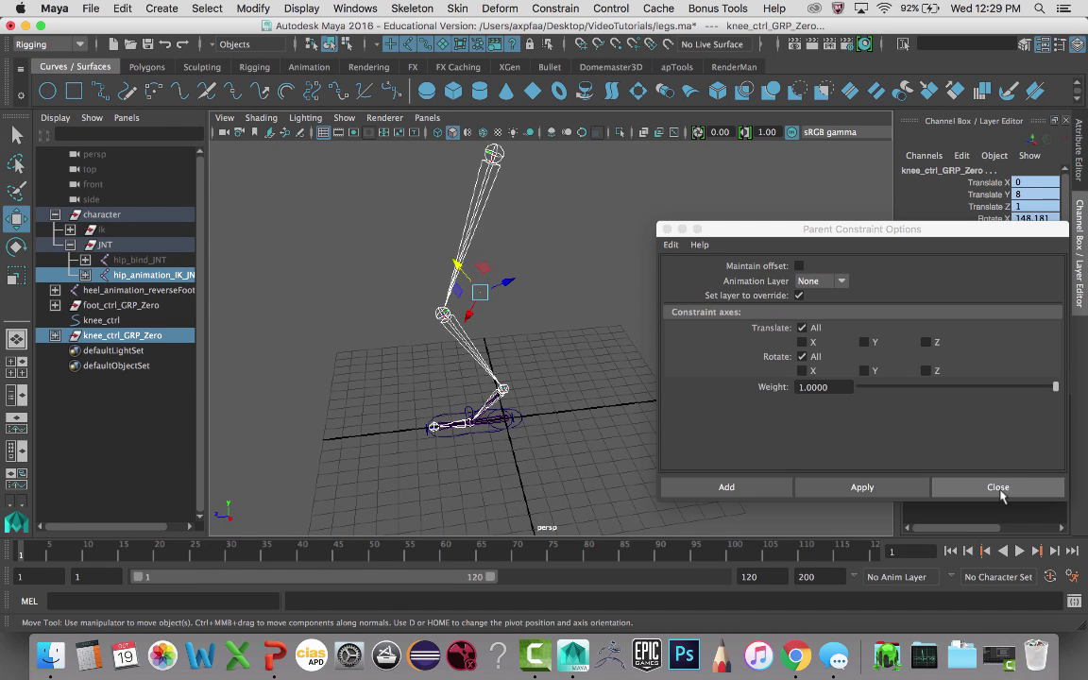
{"action": "left_click", "coordinate": [998, 488]}
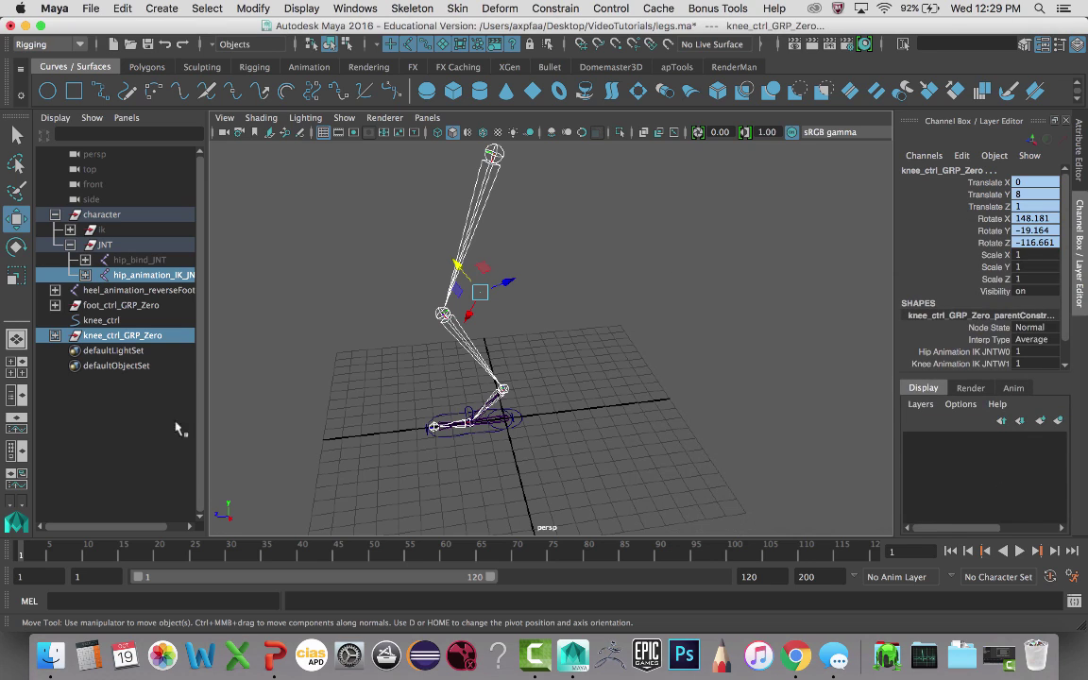
Step: Delete the parent constraint under knee_ctrl_GRP_Zero and reselect the group
{"action": "left_click", "coordinate": [55, 335]}
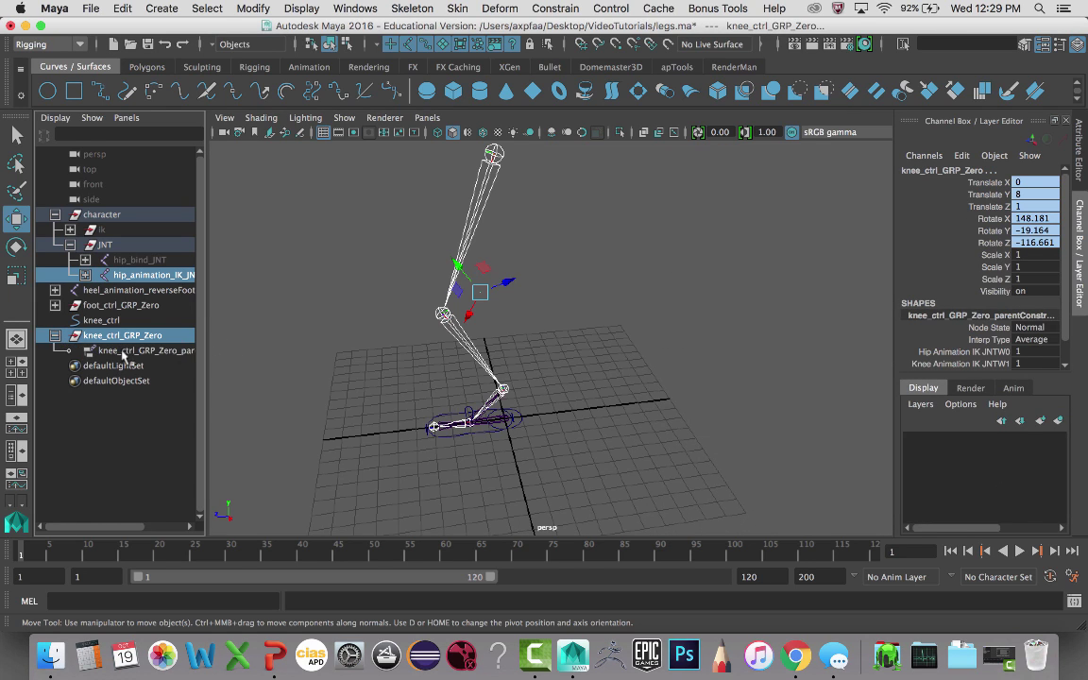
{"action": "left_click", "coordinate": [114, 350]}
{"action": "left_click", "coordinate": [55, 335]}
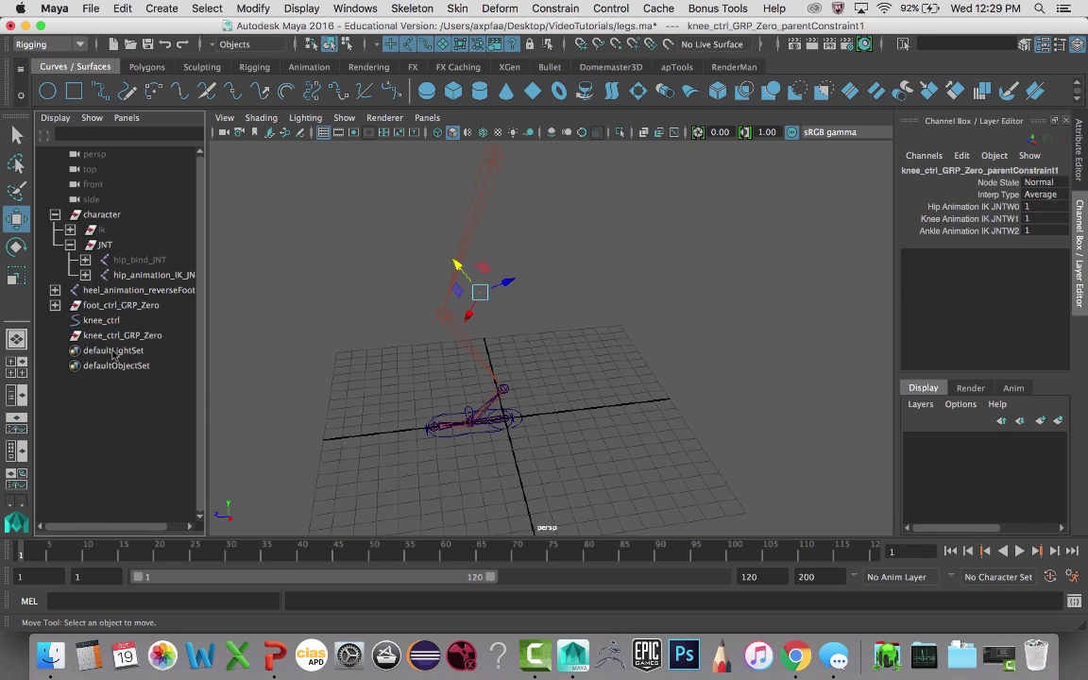
{"action": "left_click", "coordinate": [98, 338]}
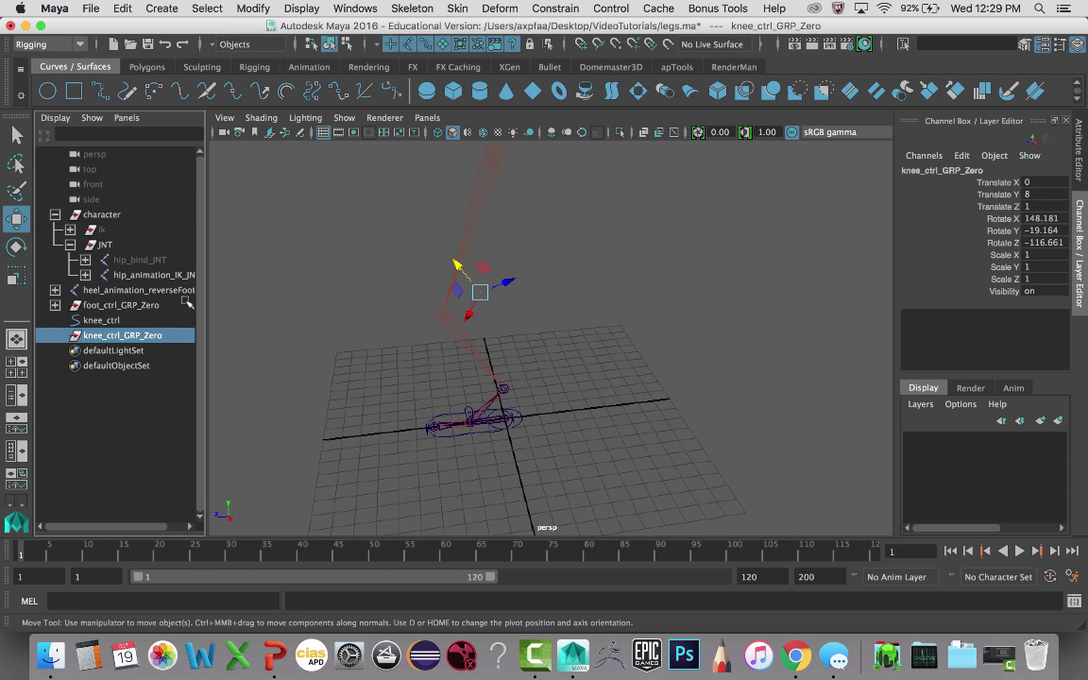
{"action": "left_click_drag", "start_coordinate": [548, 230], "coordinate": [543, 262], "text": "alt"}
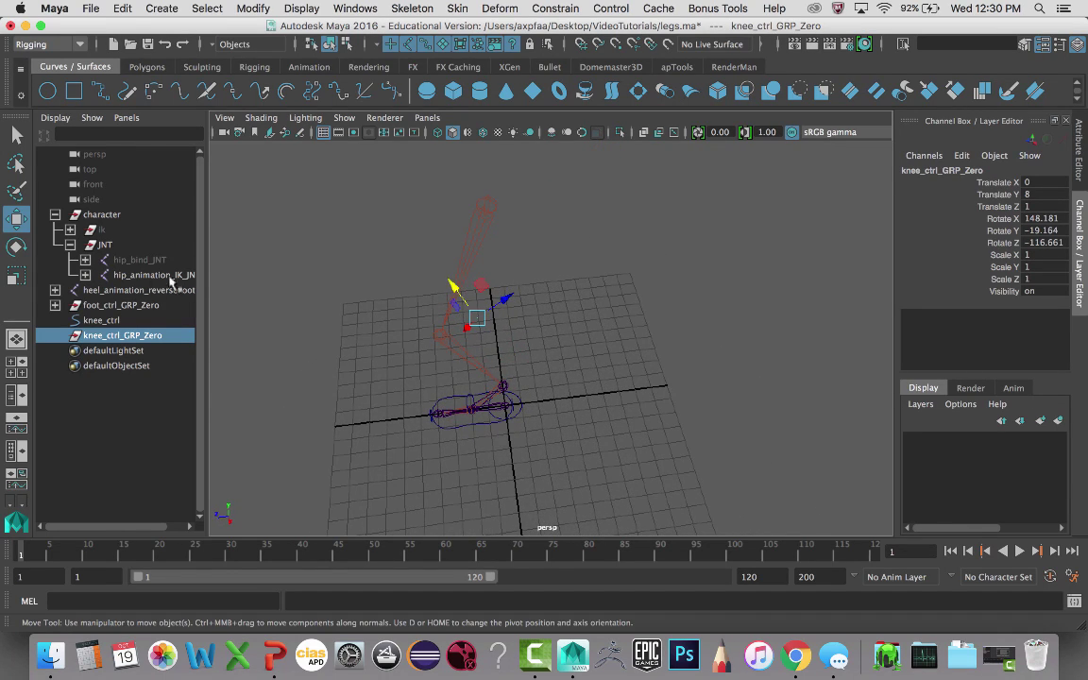
Step: Aim-constrain knee_ctrl_GRP_Zero to the knee animation IK joint
{"action": "left_click", "coordinate": [113, 305], "text": "ctrl"}
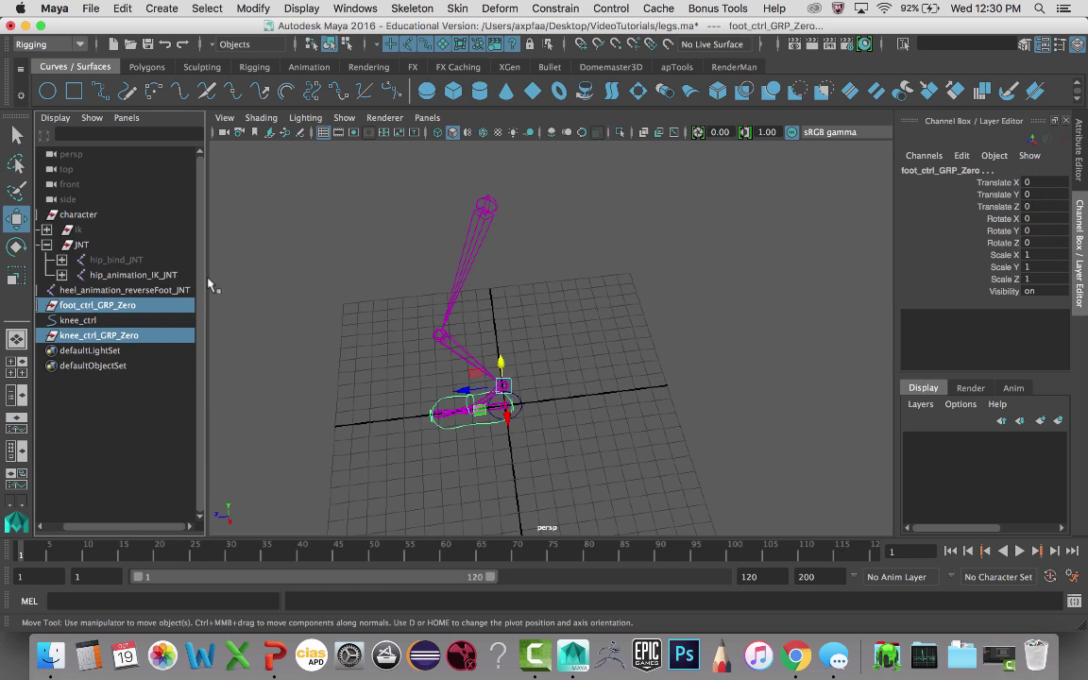
{"action": "left_click", "coordinate": [113, 305], "text": "ctrl"}
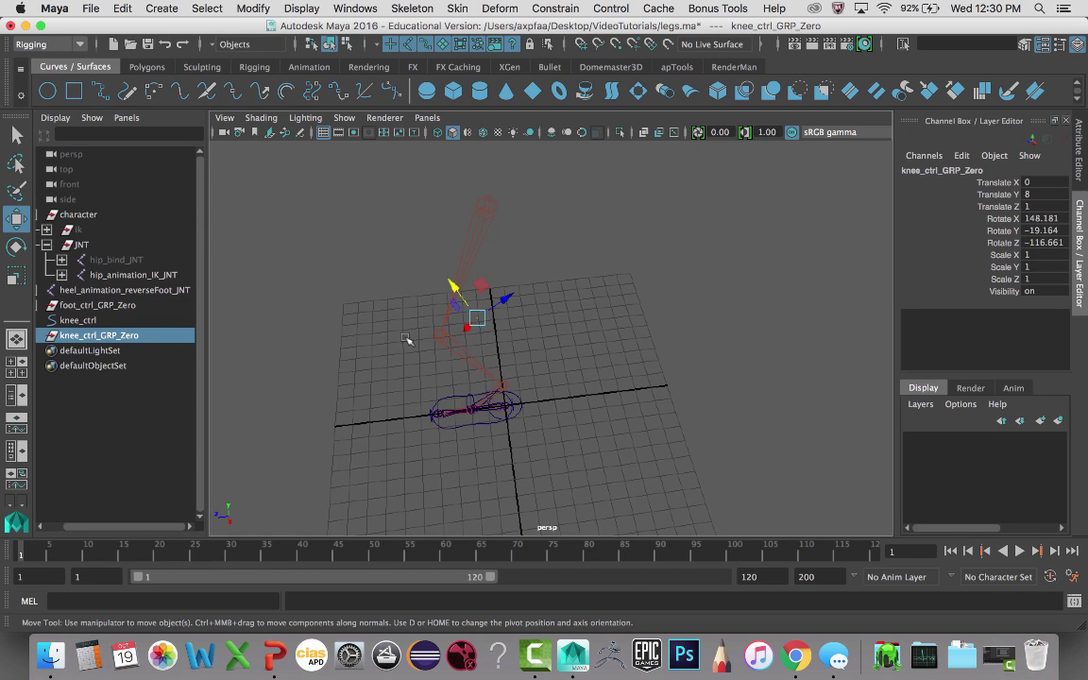
{"action": "left_click_drag", "start_coordinate": [408, 338], "coordinate": [253, 323], "text": "alt"}
{"action": "middle_click_drag", "start_coordinate": [442, 293], "coordinate": [515, 273], "text": "alt"}
{"action": "left_click", "coordinate": [492, 303]}
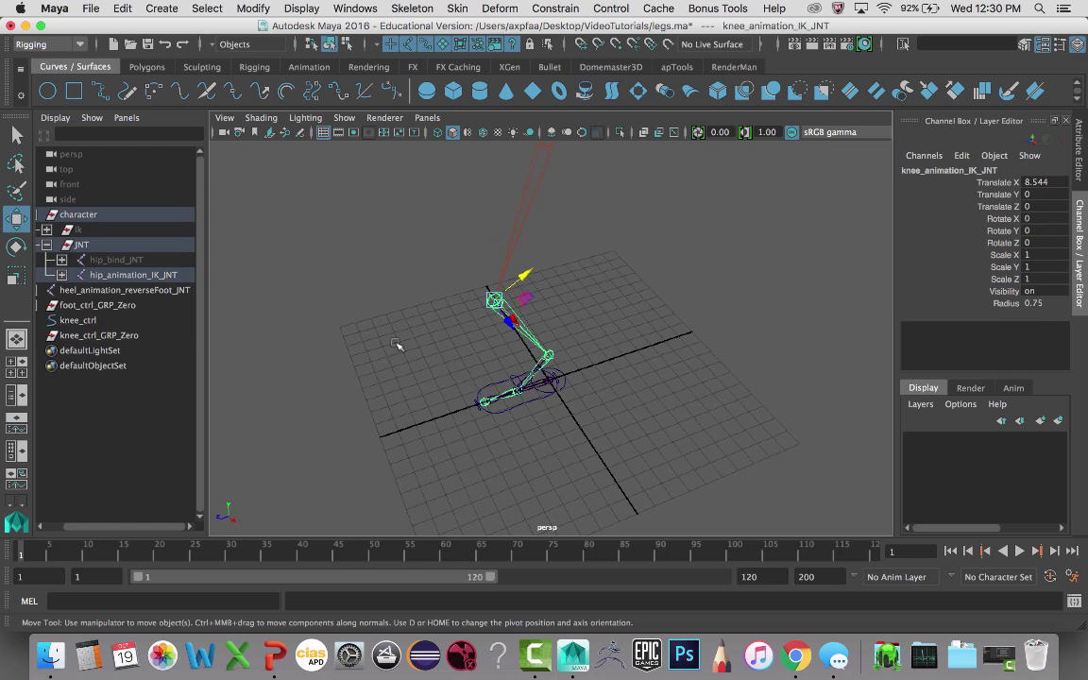
{"action": "left_click", "coordinate": [83, 340], "text": "ctrl"}
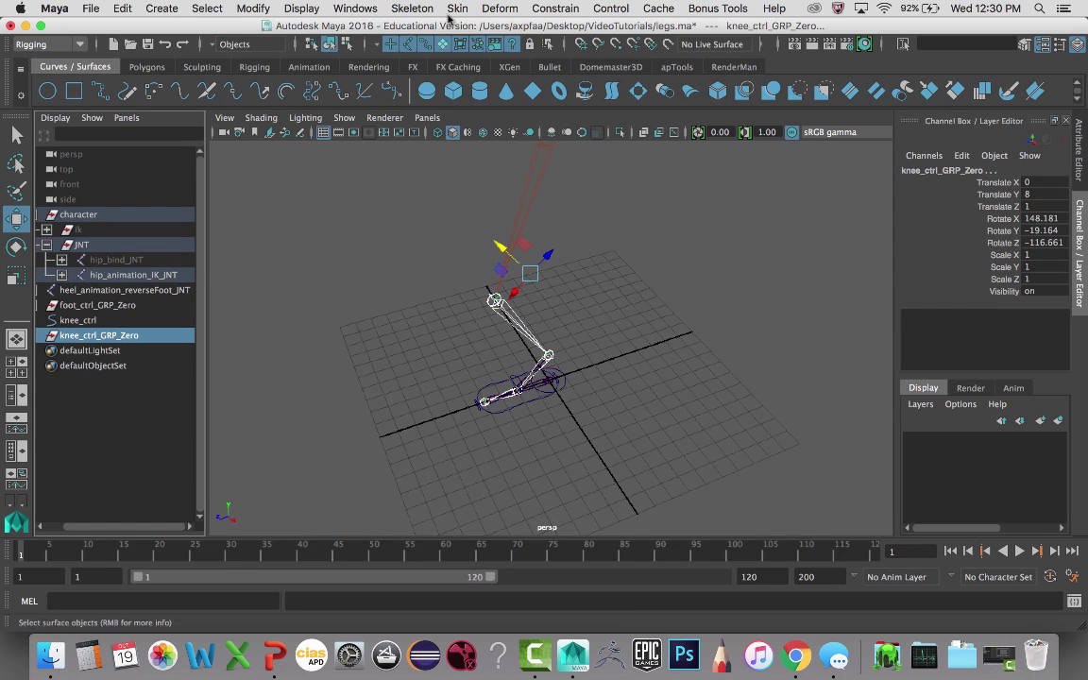
{"action": "left_click", "coordinate": [547, 9]}
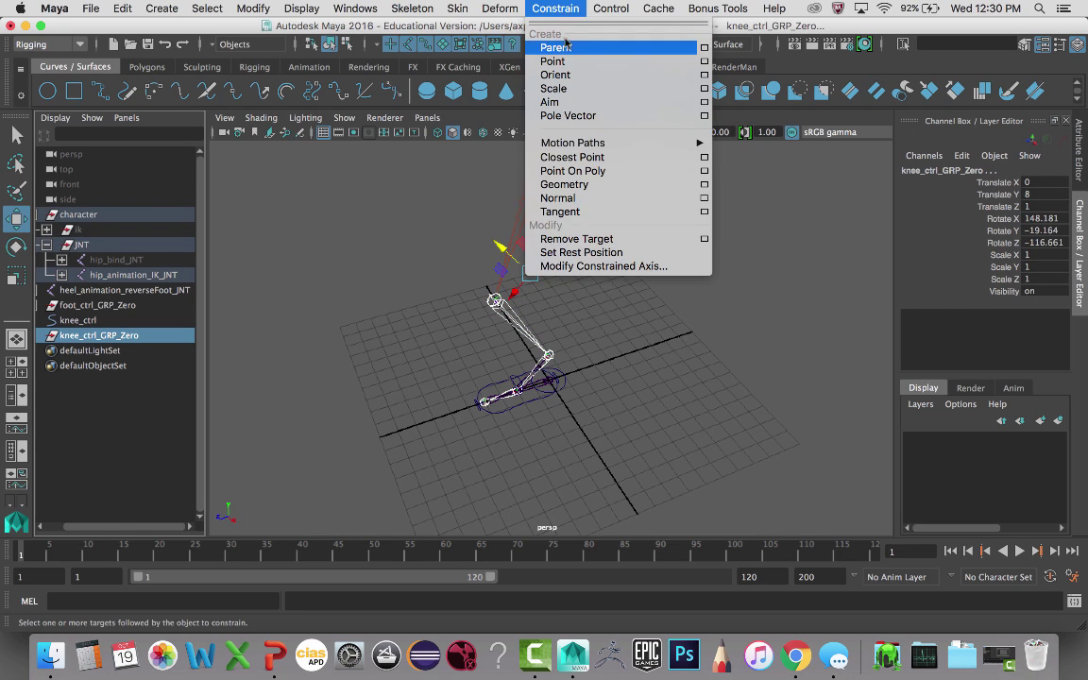
{"action": "mouse_move", "coordinate": [605, 148]}
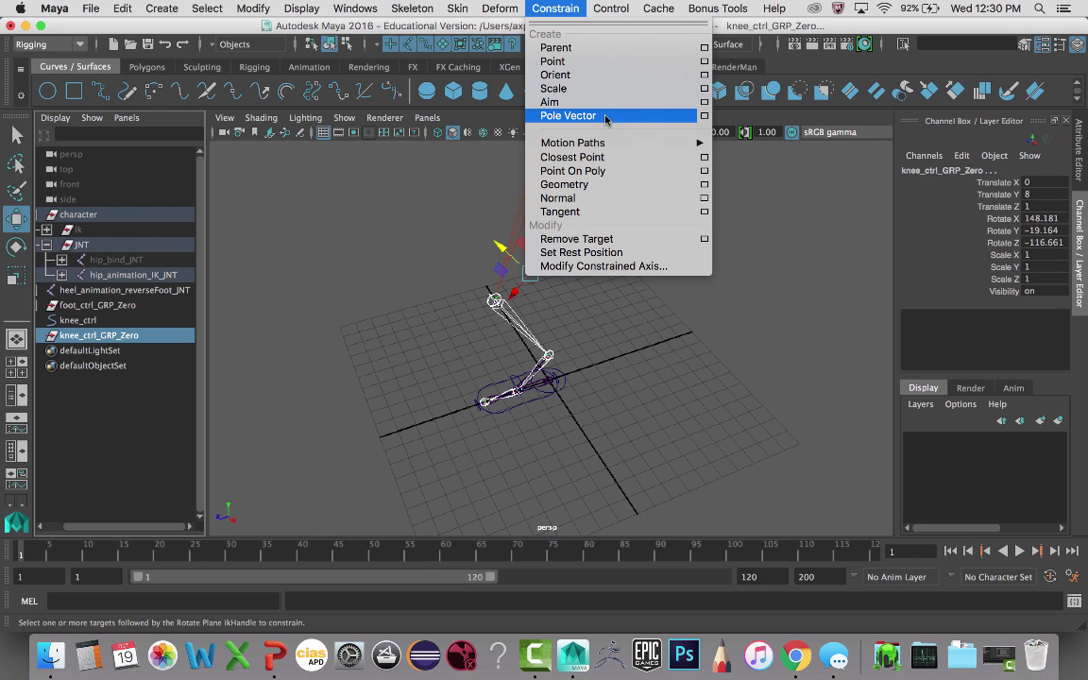
{"action": "left_click", "coordinate": [553, 102]}
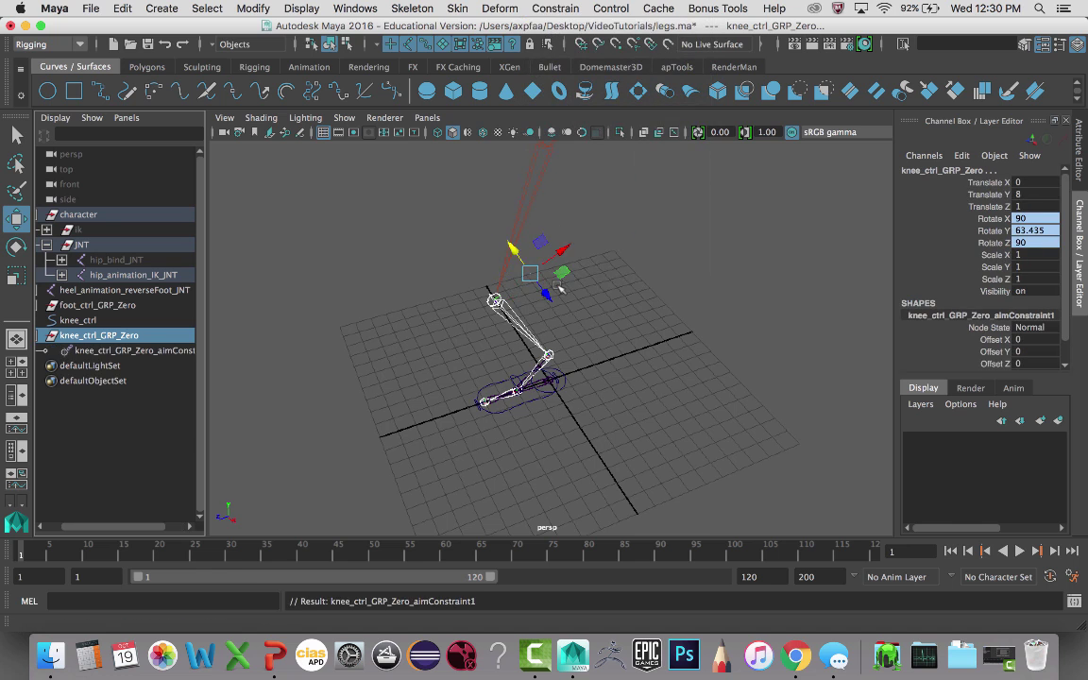
{"action": "left_click_drag", "start_coordinate": [559, 288], "coordinate": [517, 288], "text": "alt"}
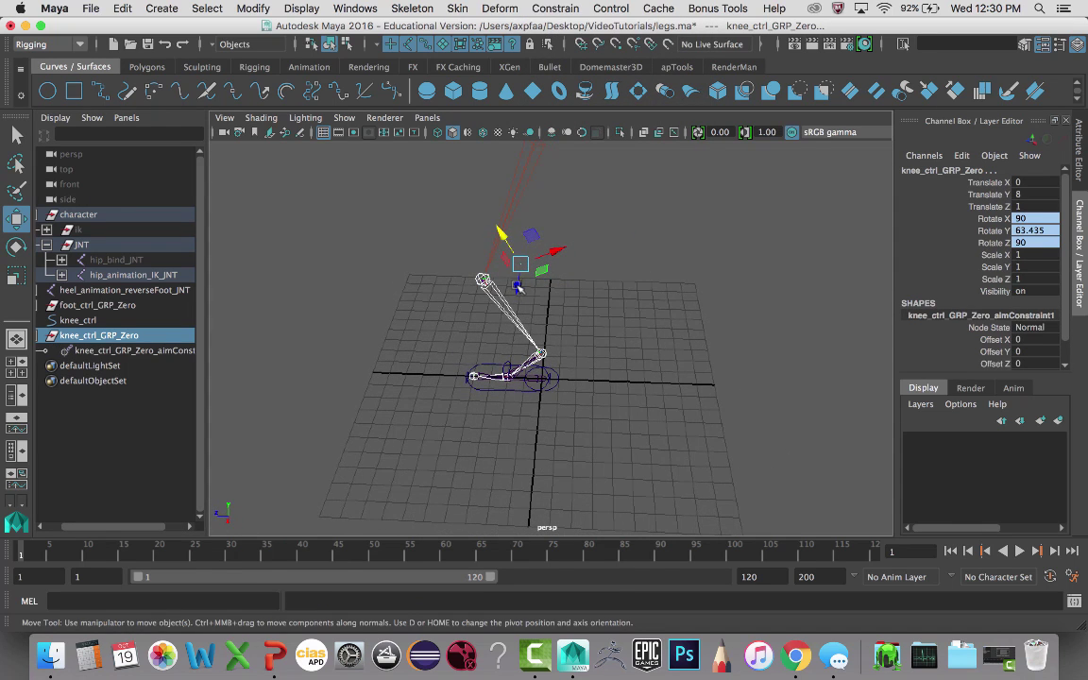
Step: Delete the aim constraint under knee_ctrl_GRP_Zero
{"action": "left_click", "coordinate": [85, 350]}
{"action": "left_click_drag", "start_coordinate": [315, 319], "coordinate": [480, 280], "text": "alt"}
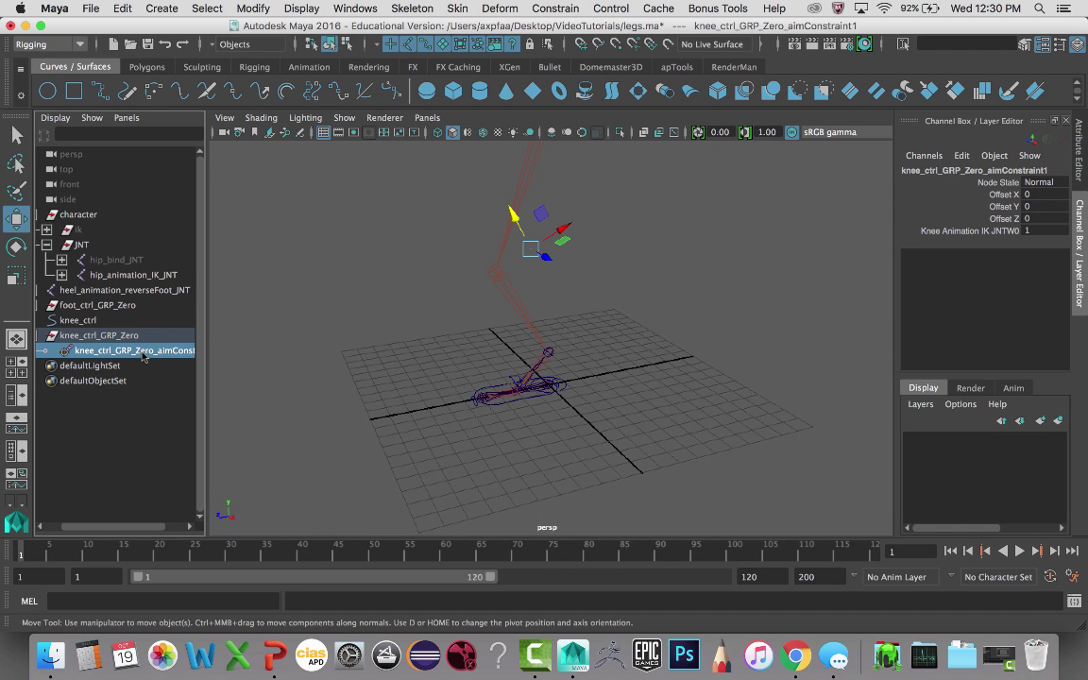
{"action": "key", "text": "Delete"}
Step: Move knee_ctrl_GRP_Zero along its own X axis, out in front of the knee, to about Translate Y 4.9 and Translate Z 7.1
{"action": "left_click", "coordinate": [83, 336]}
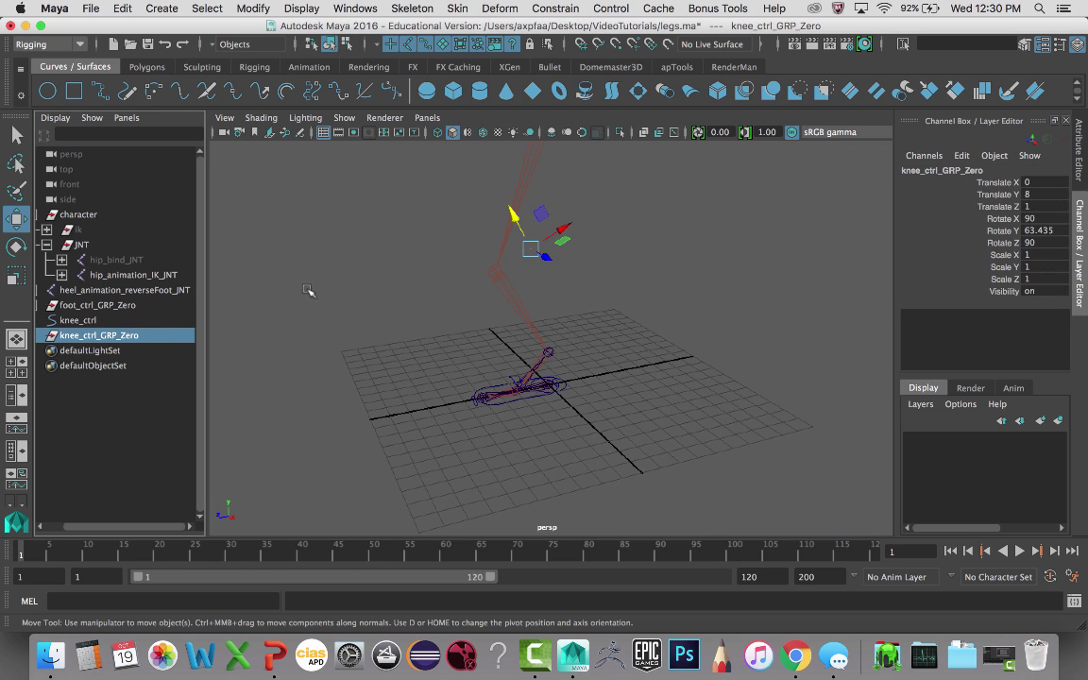
{"action": "left_click_drag", "start_coordinate": [514, 232], "coordinate": [420, 215], "text": "alt"}
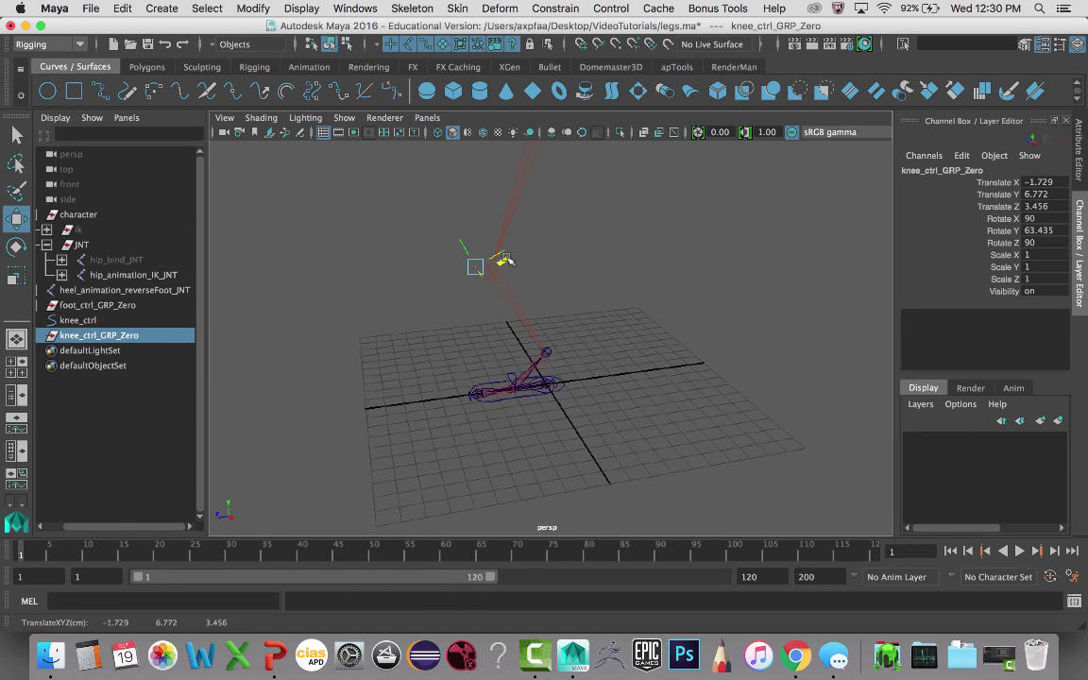
{"action": "key", "text": "ctrl+z"}
{"action": "left_click_drag", "start_coordinate": [557, 233], "coordinate": [562, 248], "text": "alt"}
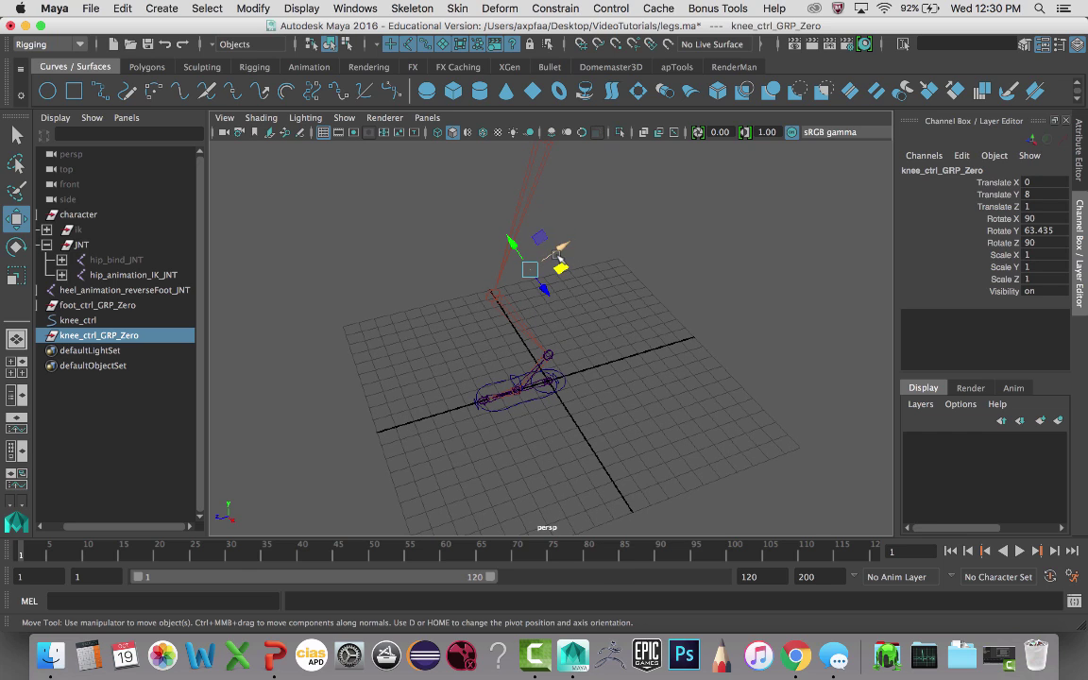
{"action": "mouse_move", "coordinate": [556, 254]}
{"action": "left_mouse_down"}
{"action": "mouse_move", "coordinate": [445, 331]}
{"action": "mouse_move", "coordinate": [498, 224]}
{"action": "mouse_move", "coordinate": [498, 272]}
{"action": "mouse_move", "coordinate": [478, 308]}
{"action": "mouse_move", "coordinate": [575, 303]}
{"action": "mouse_move", "coordinate": [653, 319]}
{"action": "mouse_move", "coordinate": [632, 332]}
{"action": "mouse_move", "coordinate": [497, 296]}
{"action": "mouse_move", "coordinate": [497, 309]}
{"action": "mouse_move", "coordinate": [479, 284]}
{"action": "mouse_move", "coordinate": [522, 284]}
{"action": "mouse_move", "coordinate": [425, 310]}
{"action": "mouse_move", "coordinate": [456, 311]}
{"action": "mouse_move", "coordinate": [498, 360]}
{"action": "left_mouse_up"}
{"action": "scroll", "coordinate": [480, 334], "scroll_direction": "up", "scroll_amount": 3}
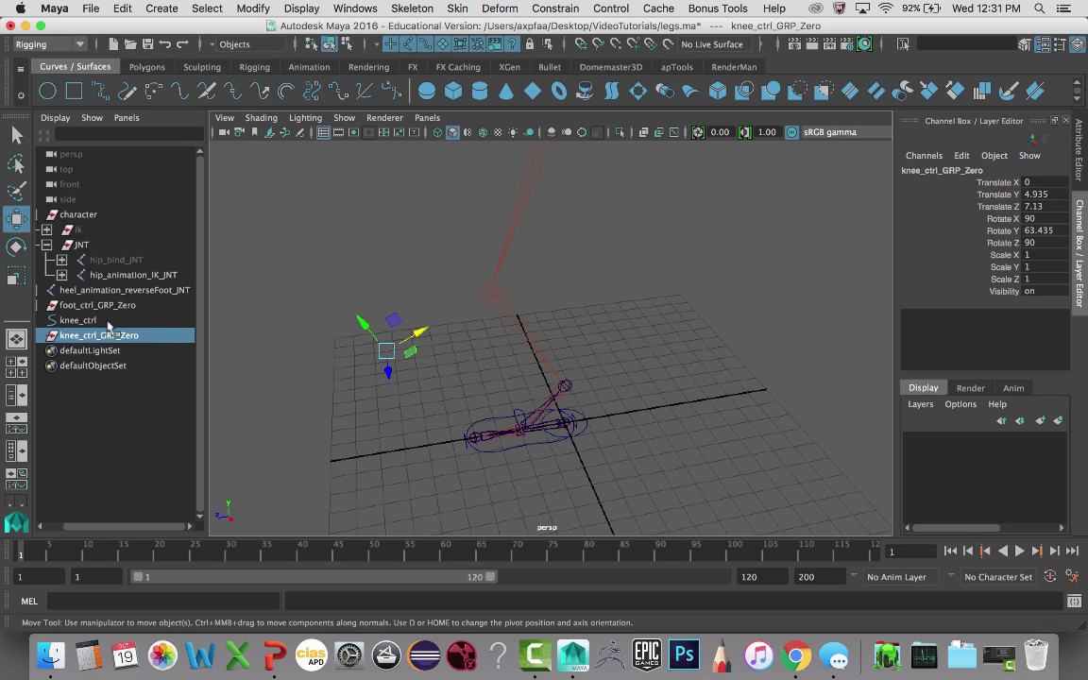
Step: Duplicate knee_ctrl_GRP_Zero, rename the copy knee_ctrl_GRP_Offset and parent it under knee_ctrl_GRP_Zero
{"action": "key", "text": "super+d"}
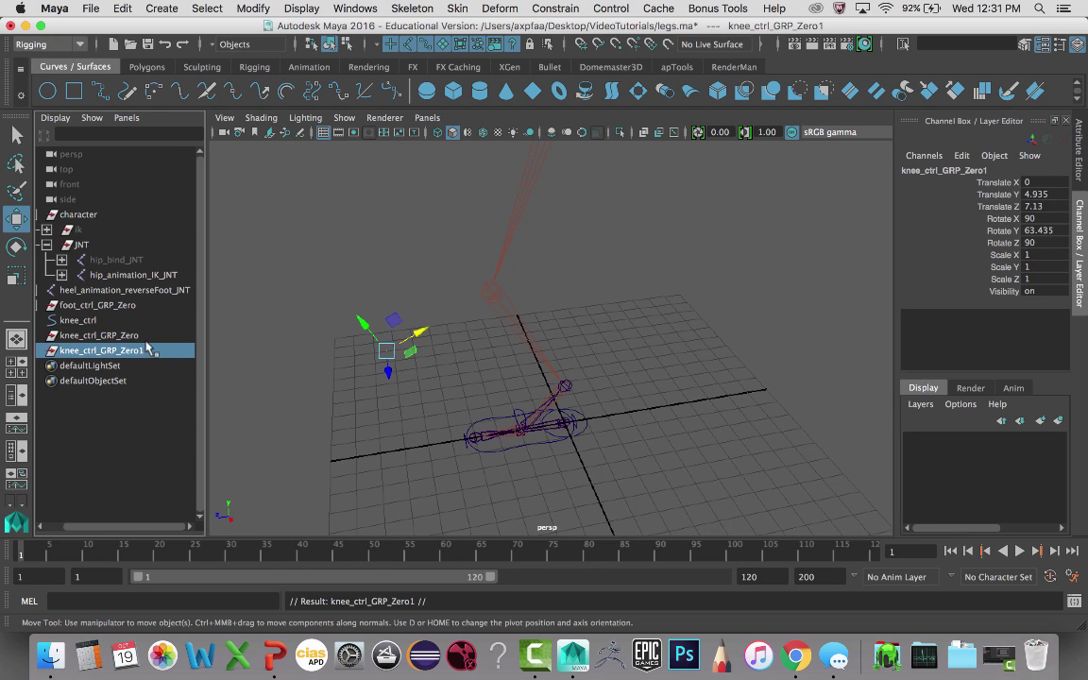
{"action": "double_click", "coordinate": [146, 350]}
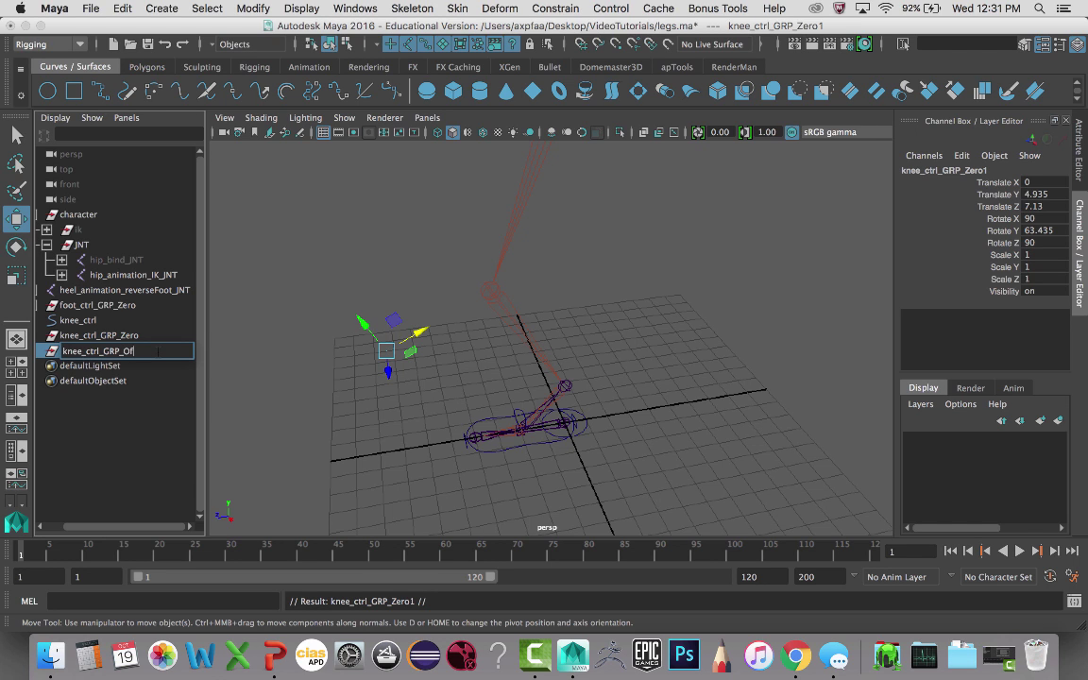
{"action": "type", "text": "Offset"}
{"action": "key", "text": "Return"}
{"action": "middle_click_drag", "start_coordinate": [142, 350], "coordinate": [123, 335]}
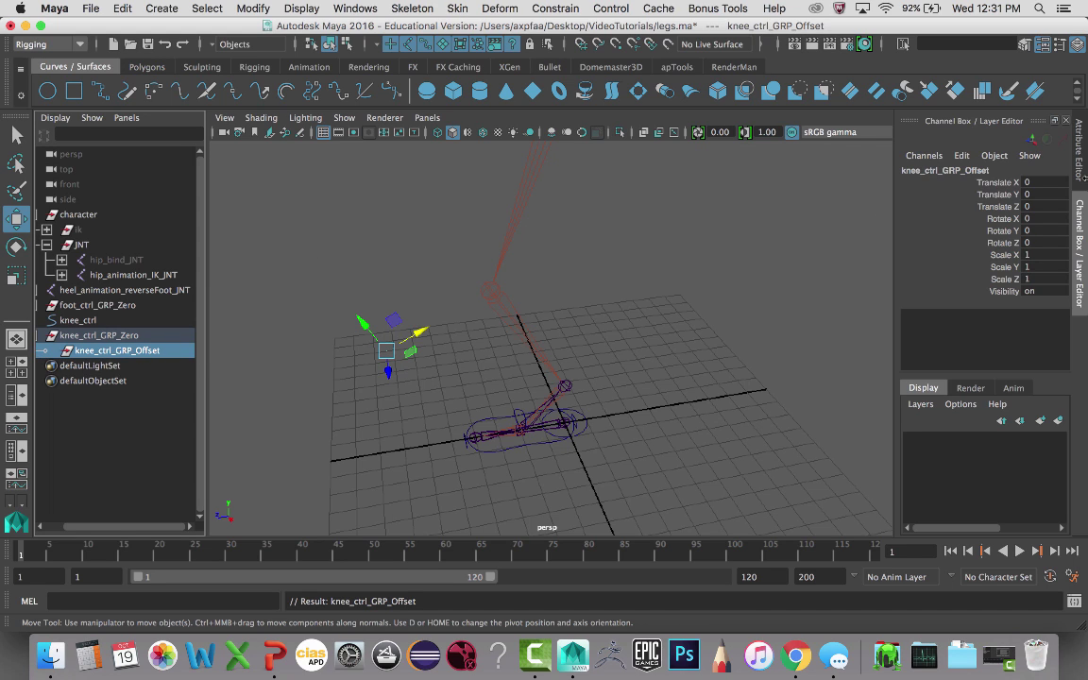
Step: Parent knee_ctrl under knee_ctrl_GRP_Offset and set its Translate X, Y, Z and Rotate X, Y to 0
{"action": "left_click", "coordinate": [64, 321]}
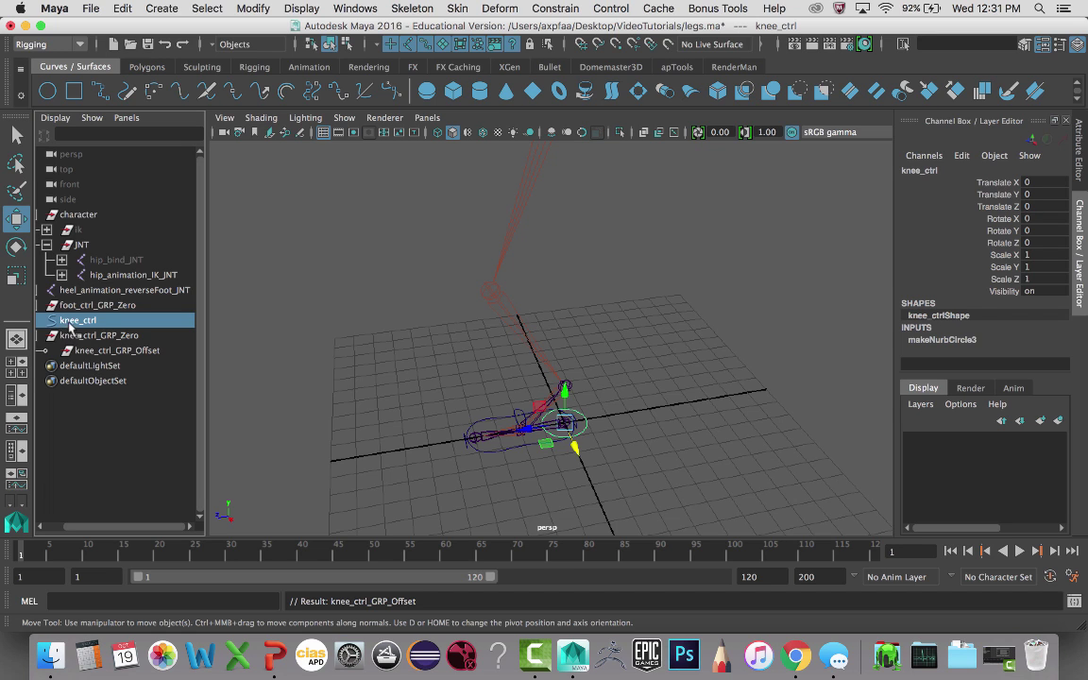
{"action": "middle_click_drag", "start_coordinate": [69, 326], "coordinate": [104, 351]}
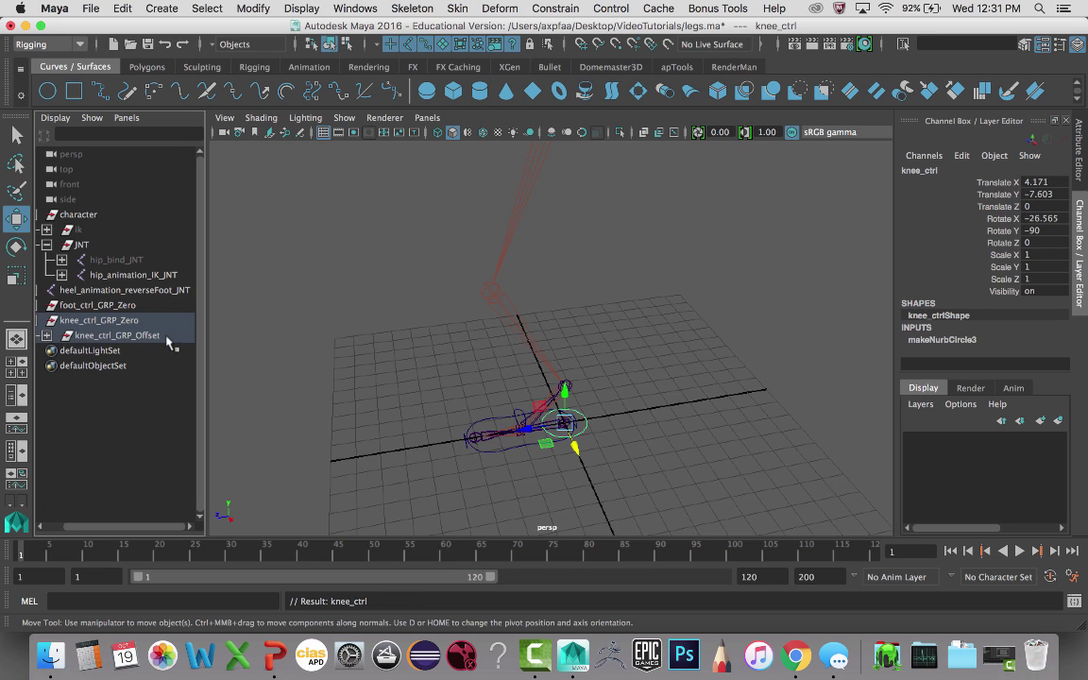
{"action": "left_click", "coordinate": [46, 336]}
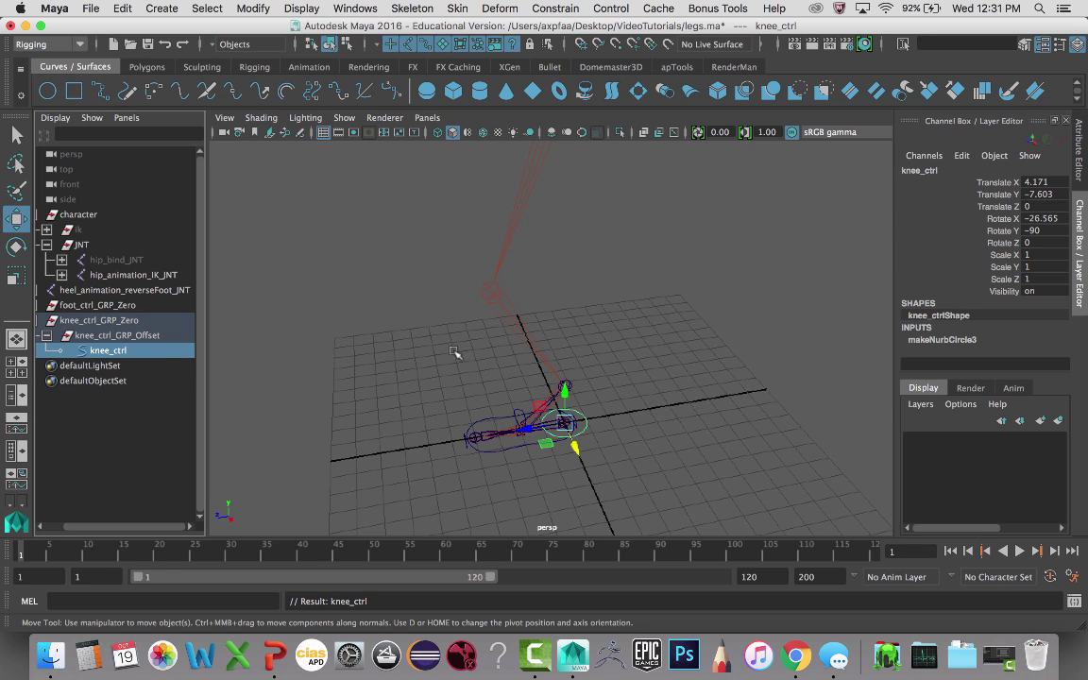
{"action": "left_click_drag", "start_coordinate": [1062, 187], "coordinate": [1062, 230]}
{"action": "key", "text": "Return"}
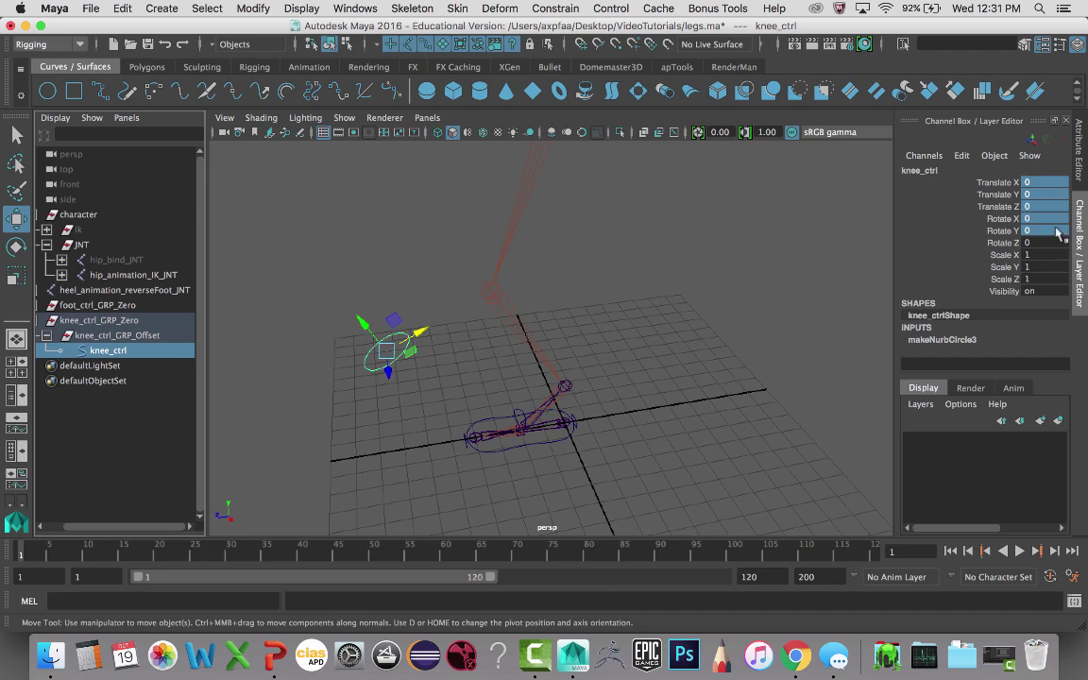
Step: In component mode, scale the two upper diagonal CVs of the knee_ctrl circle toward each other to narrow that end
{"action": "left_click_drag", "start_coordinate": [569, 279], "coordinate": [554, 368], "text": "alt"}
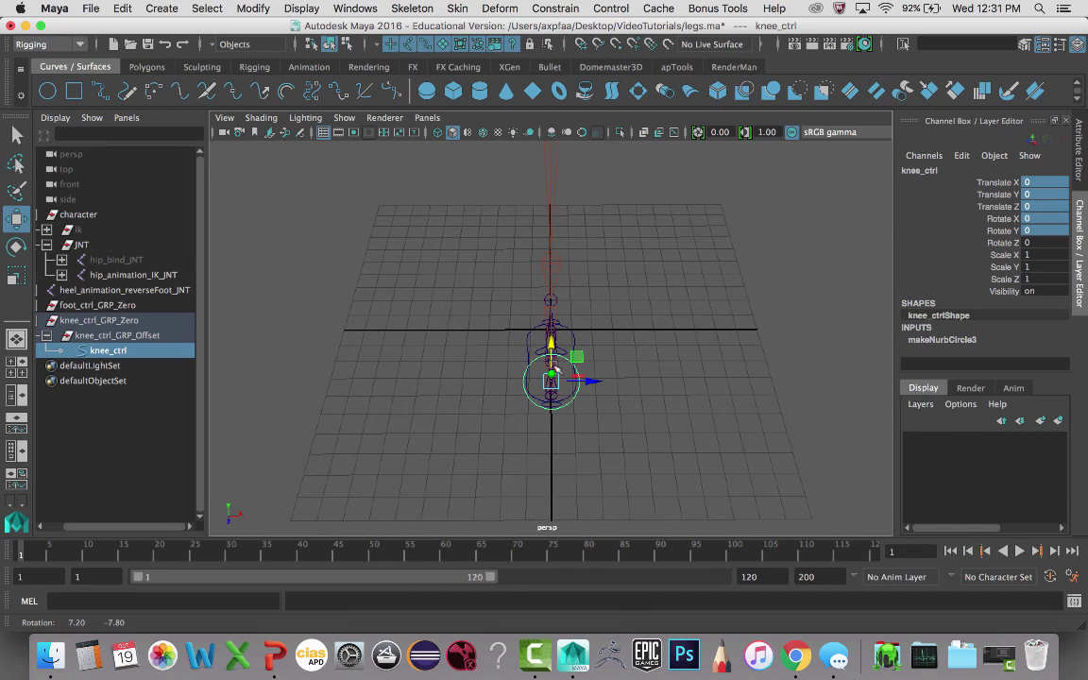
{"action": "left_click_drag", "start_coordinate": [560, 455], "coordinate": [488, 450], "text": "alt"}
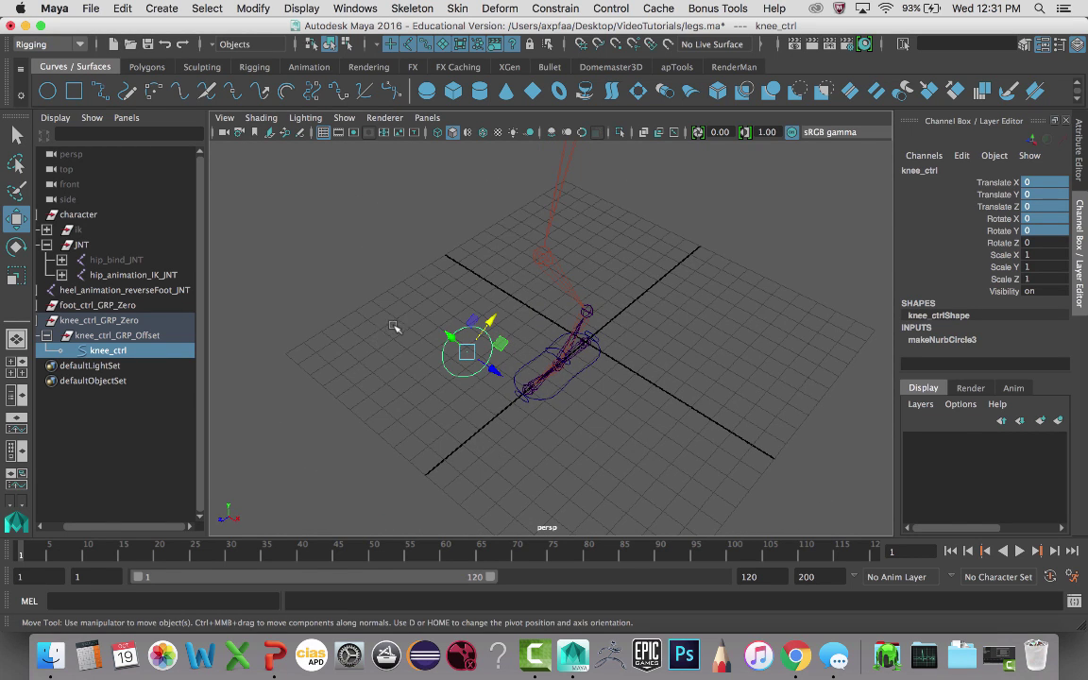
{"action": "left_click_drag", "start_coordinate": [351, 290], "coordinate": [408, 354], "text": "alt"}
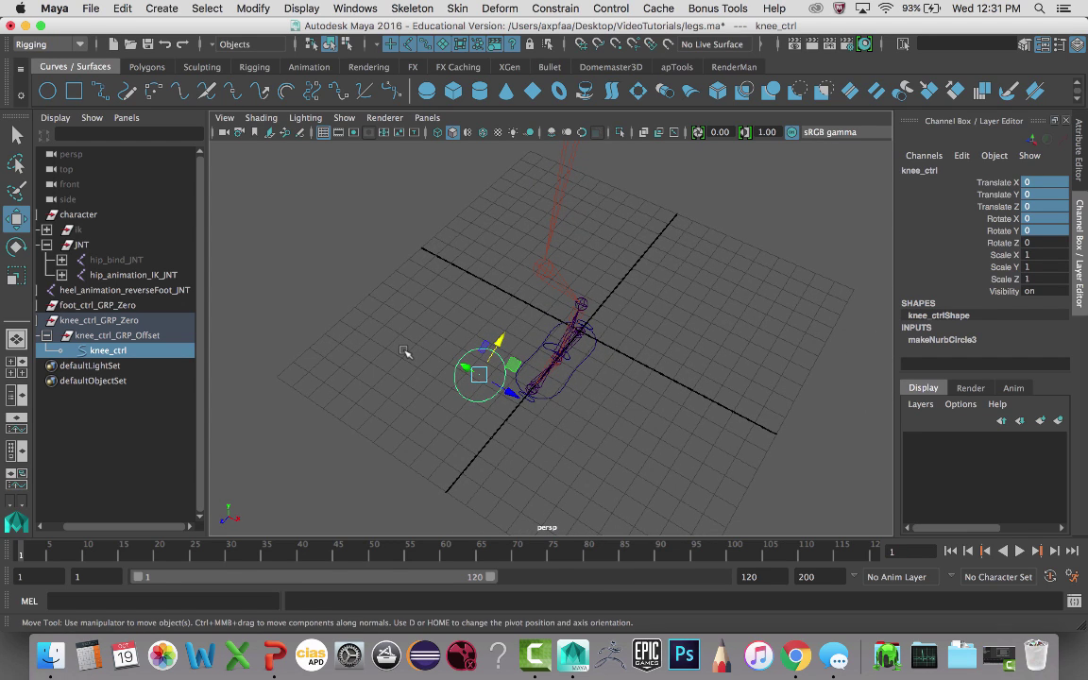
{"action": "left_click_drag", "start_coordinate": [449, 313], "coordinate": [465, 371], "text": "alt"}
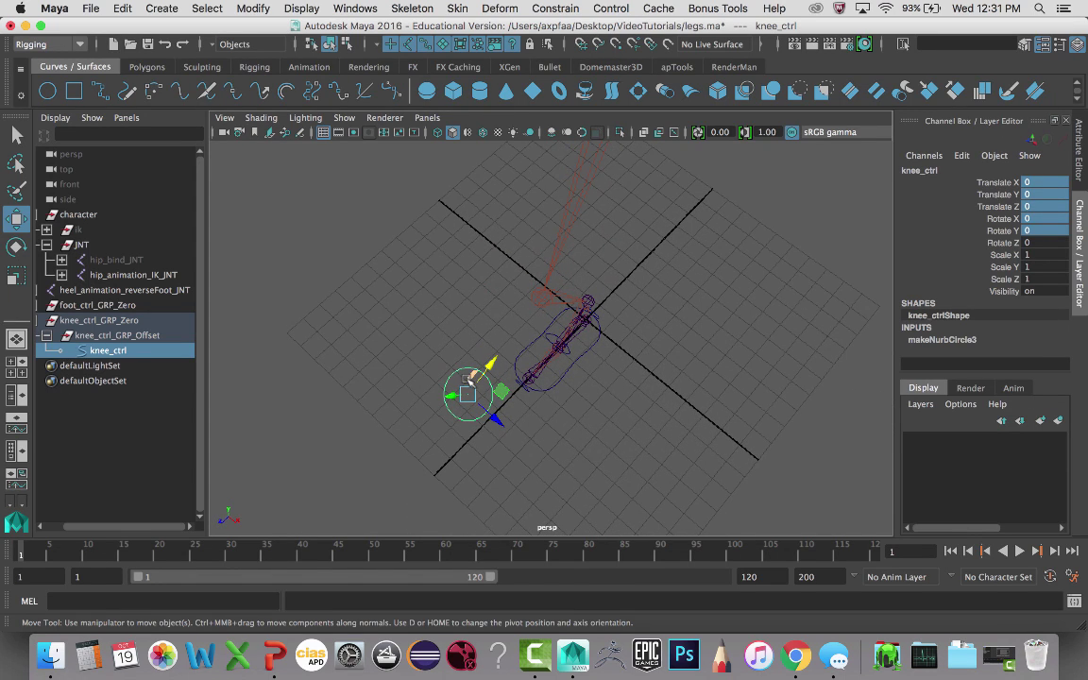
{"action": "left_click_drag", "start_coordinate": [469, 377], "coordinate": [551, 382], "text": "alt"}
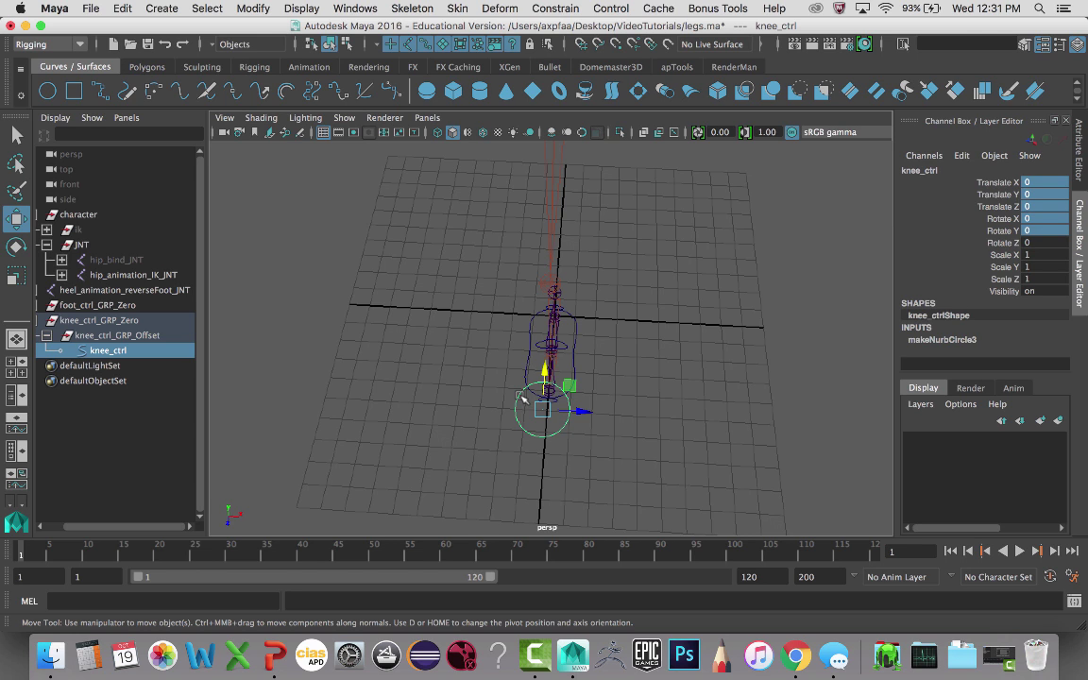
{"action": "key", "text": "F8"}
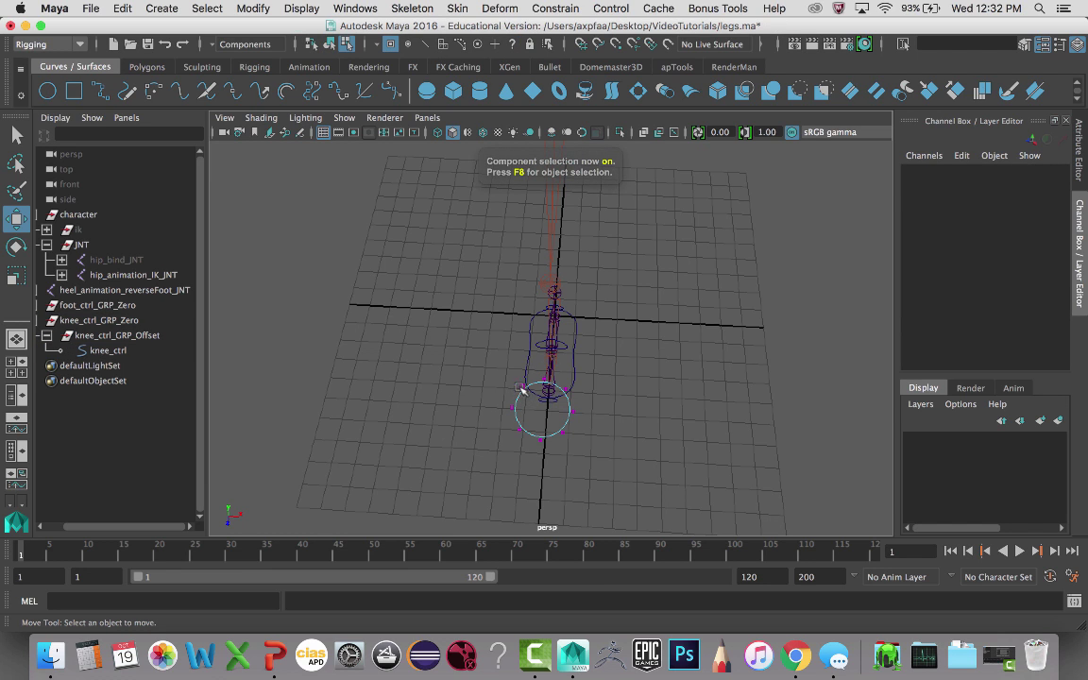
{"action": "left_click", "coordinate": [520, 387]}
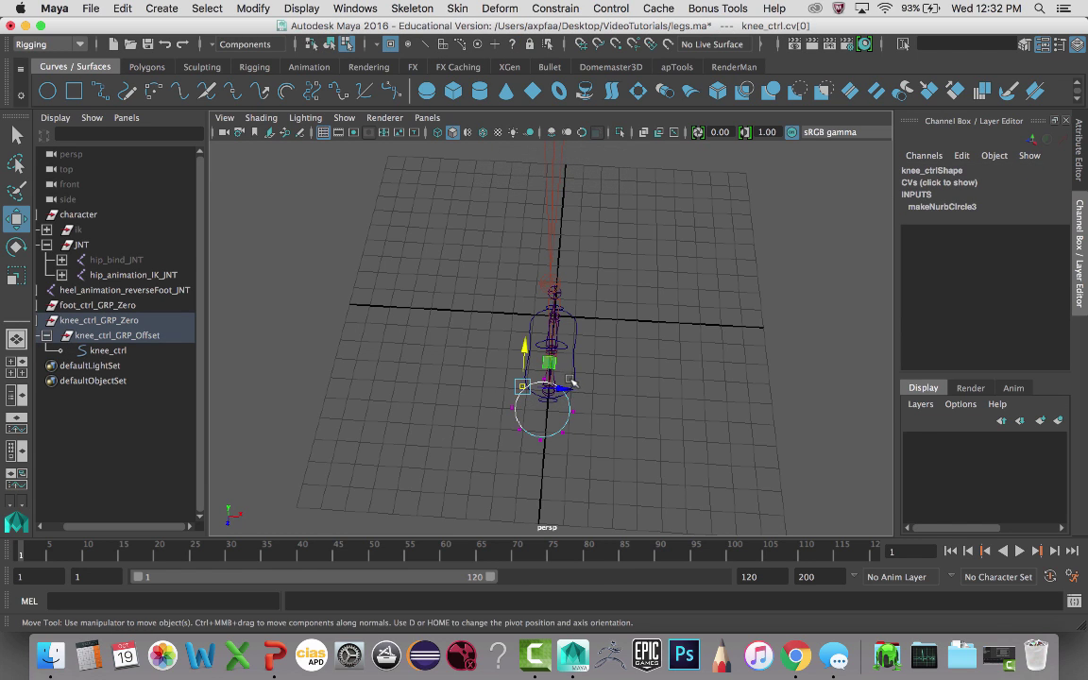
{"action": "left_click", "coordinate": [565, 388]}
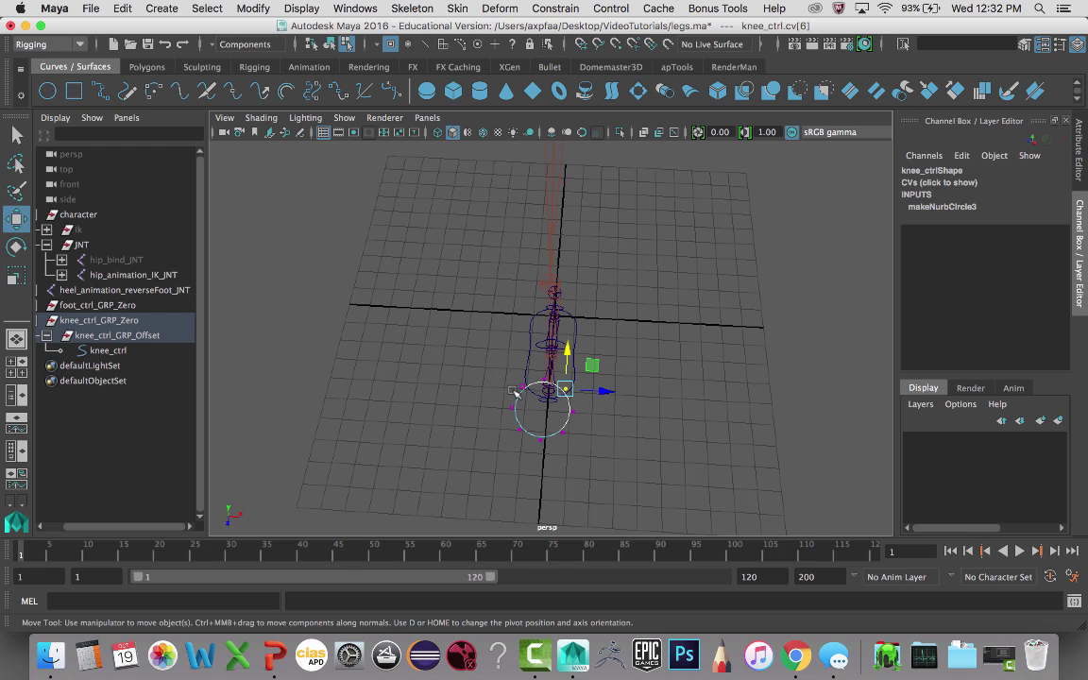
{"action": "left_click", "coordinate": [522, 387], "text": "shift"}
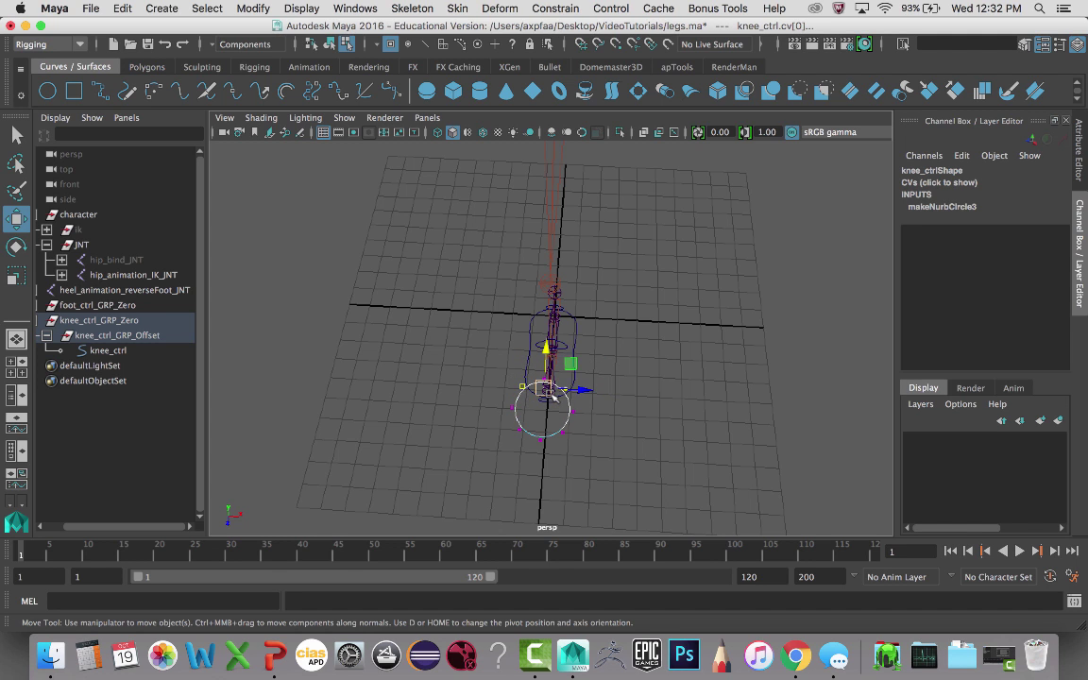
{"action": "key", "text": "r"}
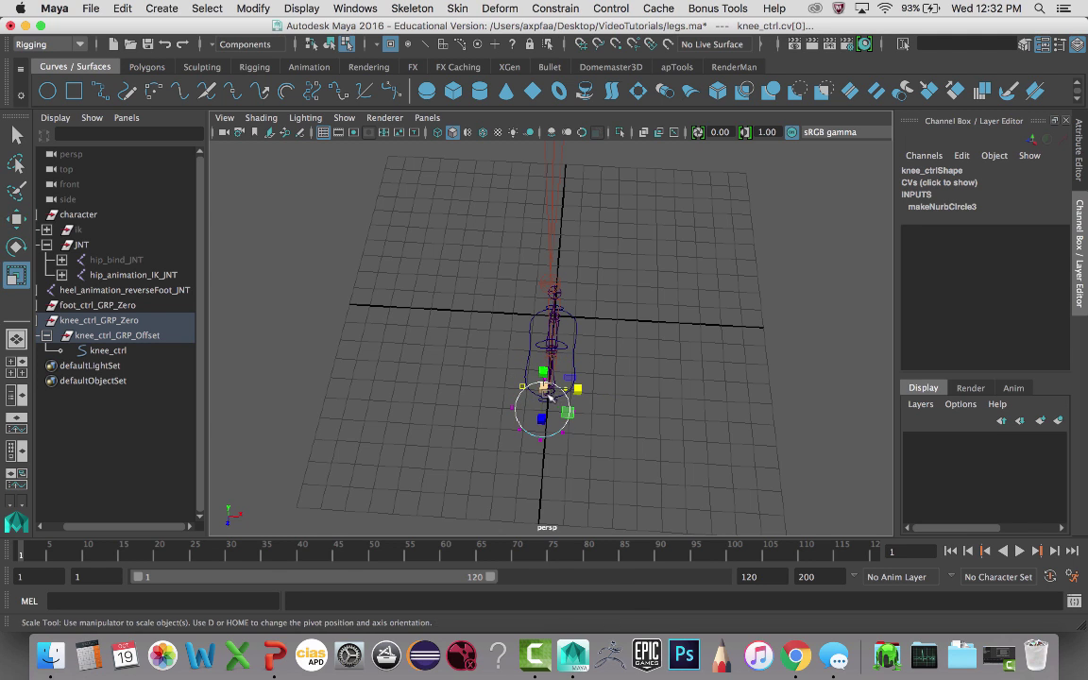
{"action": "left_click_drag", "start_coordinate": [542, 417], "coordinate": [542, 397]}
{"action": "key", "text": "w"}
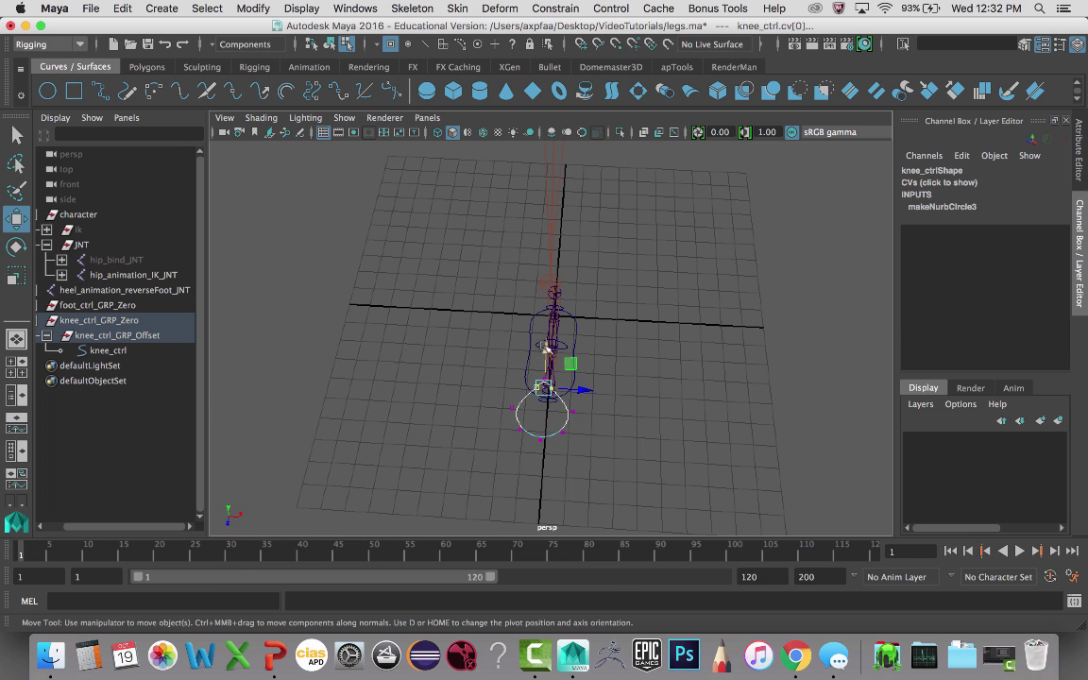
Step: Pull the knee_ctrl CV opposite the narrowed end outward to form a pointed tip
{"action": "left_click_drag", "start_coordinate": [500, 341], "coordinate": [567, 359], "text": "alt"}
{"action": "left_click", "coordinate": [518, 405]}
{"action": "left_click_drag", "start_coordinate": [525, 433], "coordinate": [527, 455], "text": "alt"}
{"action": "left_click_drag", "start_coordinate": [529, 396], "coordinate": [526, 422]}
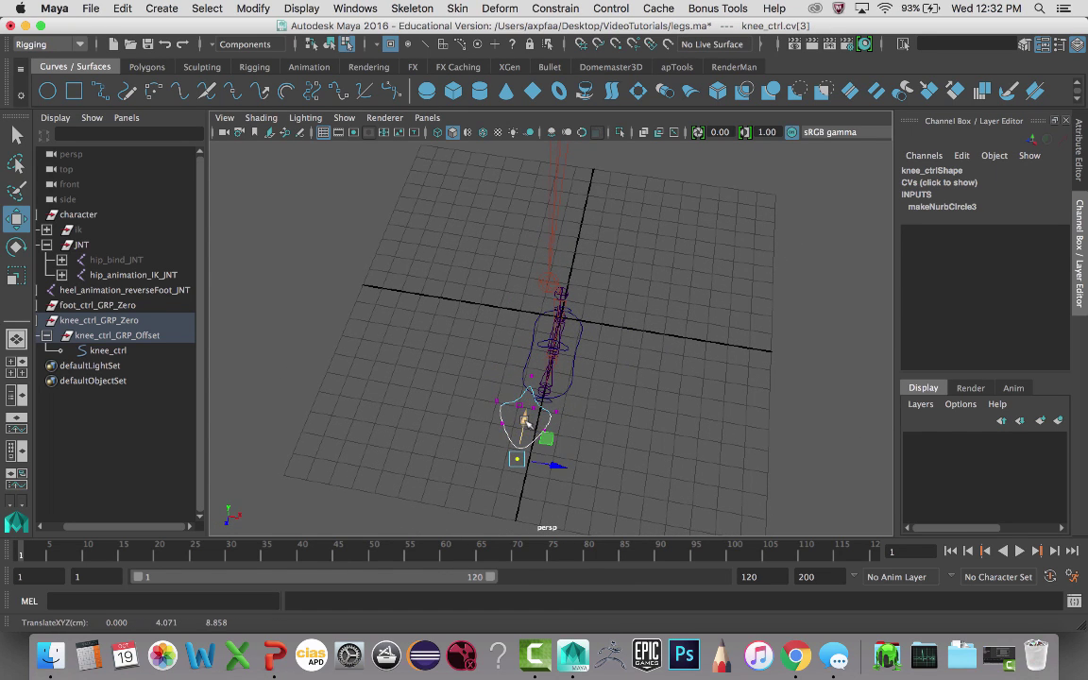
Step: Scale the side CVs near the knee_ctrl tip to finish its arrow-like shape, and return to object mode
{"action": "left_click", "coordinate": [500, 422]}
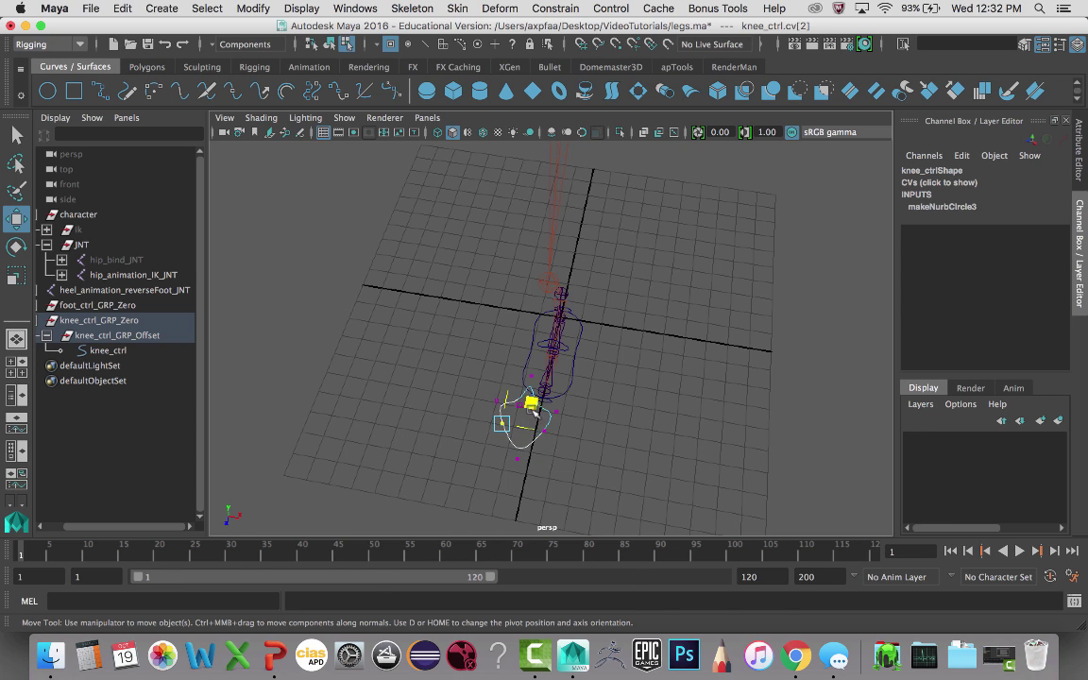
{"action": "left_click_drag", "start_coordinate": [535, 412], "coordinate": [543, 434]}
{"action": "key", "text": "super+z"}
{"action": "key", "text": "r"}
{"action": "left_click_drag", "start_coordinate": [557, 434], "coordinate": [484, 424]}
{"action": "right_click_drag", "start_coordinate": [464, 391], "coordinate": [495, 393]}
{"action": "left_click", "coordinate": [493, 395]}
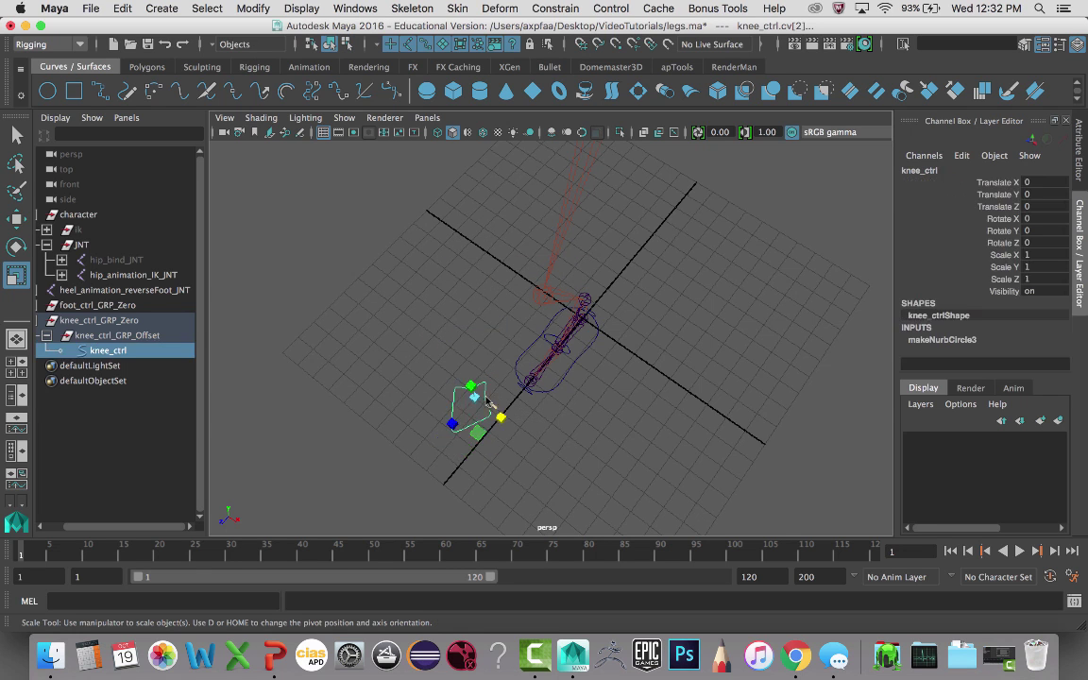
{"action": "left_click", "coordinate": [468, 320]}
{"action": "left_click_drag", "start_coordinate": [469, 320], "coordinate": [493, 251], "text": "alt"}
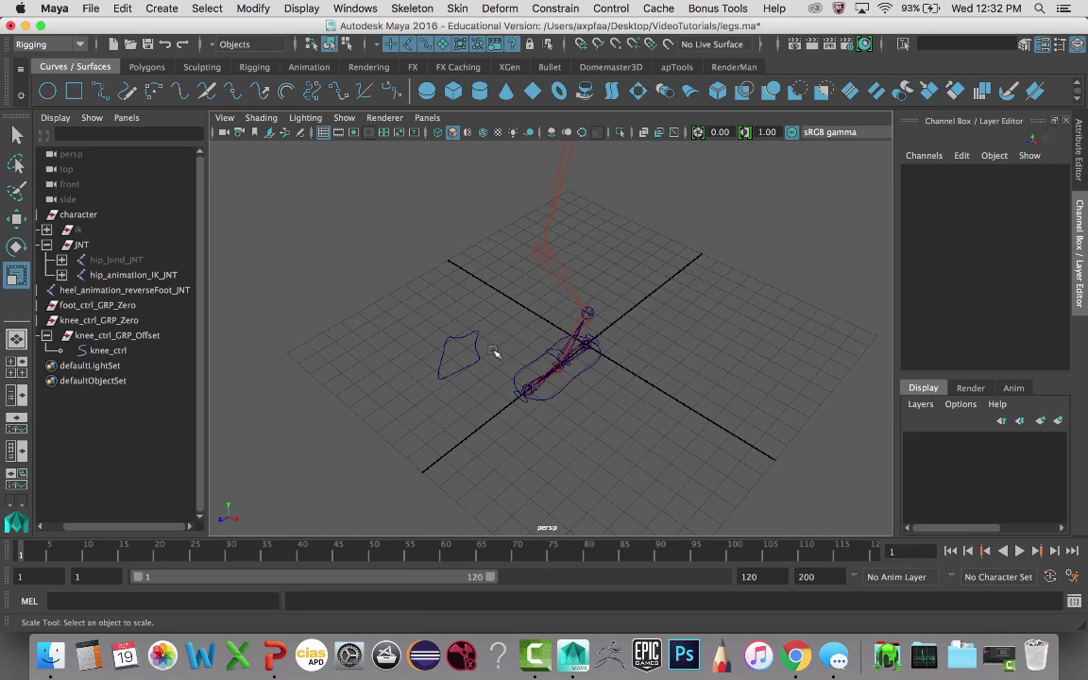
{"action": "left_click_drag", "start_coordinate": [446, 317], "coordinate": [479, 378], "text": "alt"}
{"action": "left_click", "coordinate": [477, 377]}
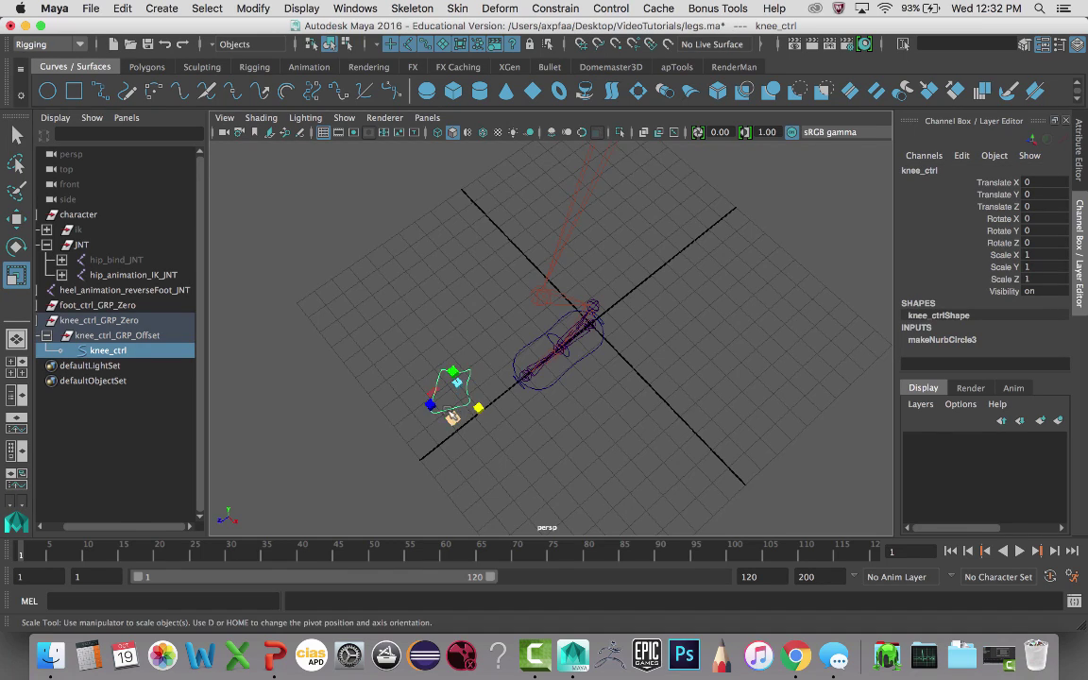
{"action": "left_click_drag", "start_coordinate": [410, 374], "coordinate": [452, 412], "text": "alt"}
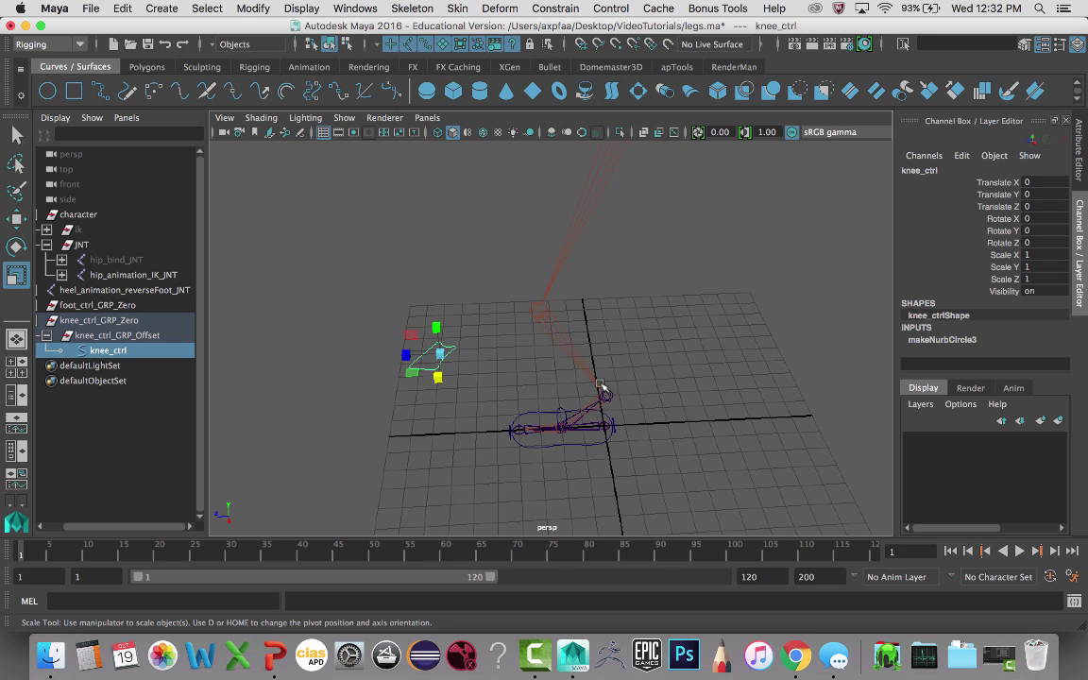
Step: Turn on the visibility of the ik group
{"action": "left_click", "coordinate": [622, 400]}
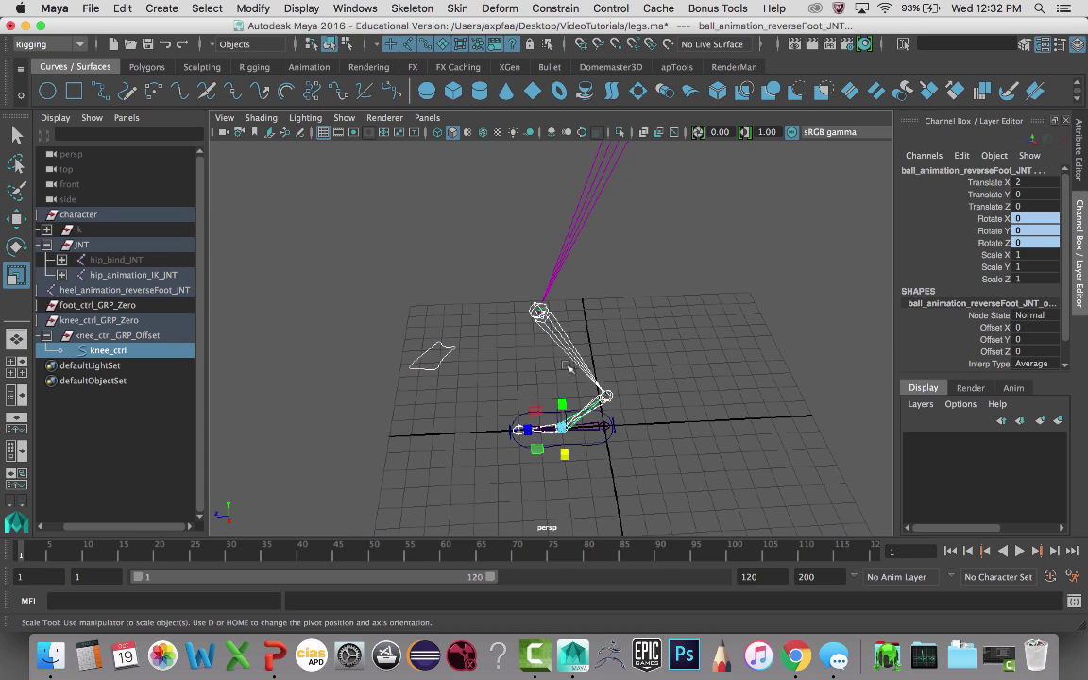
{"action": "left_click", "coordinate": [79, 231]}
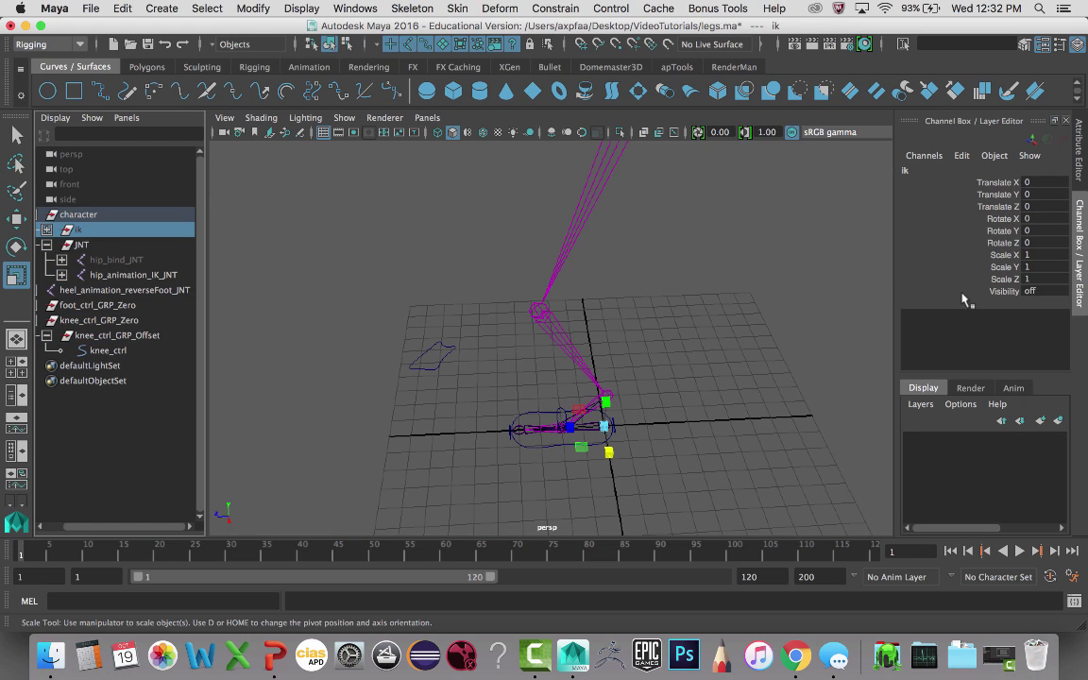
{"action": "double_click", "coordinate": [1048, 292]}
{"action": "type", "text": "1"}
{"action": "key", "text": "Return"}
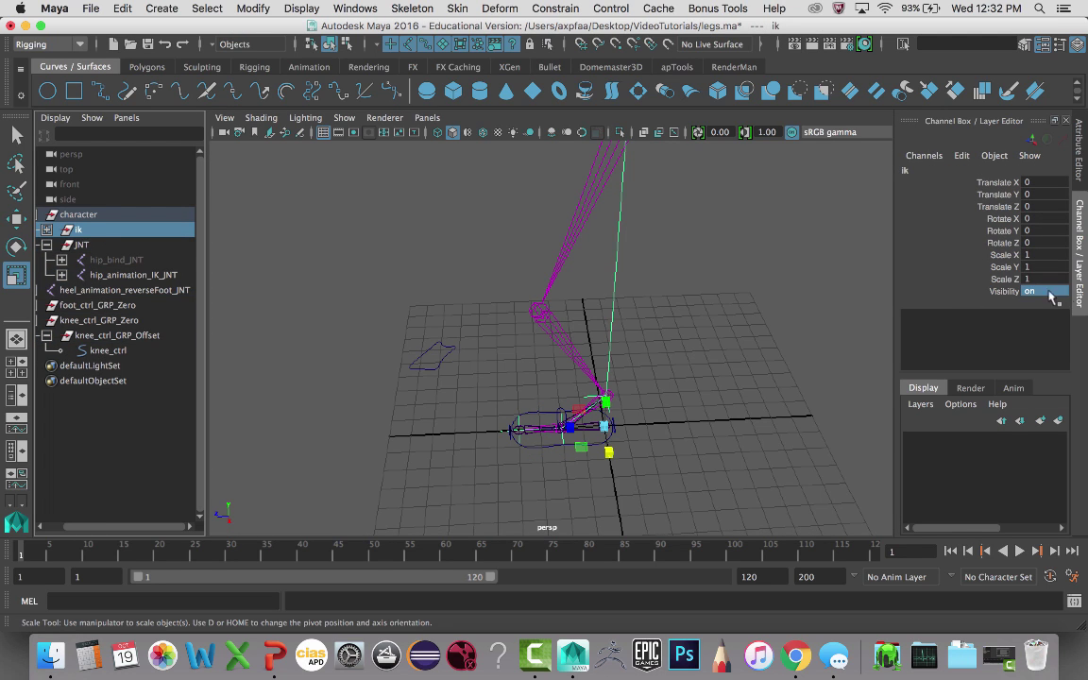
Step: Apply a pole vector constraint from knee_ctrl to ankle_ikHandle
{"action": "left_click_drag", "start_coordinate": [586, 383], "coordinate": [639, 412]}
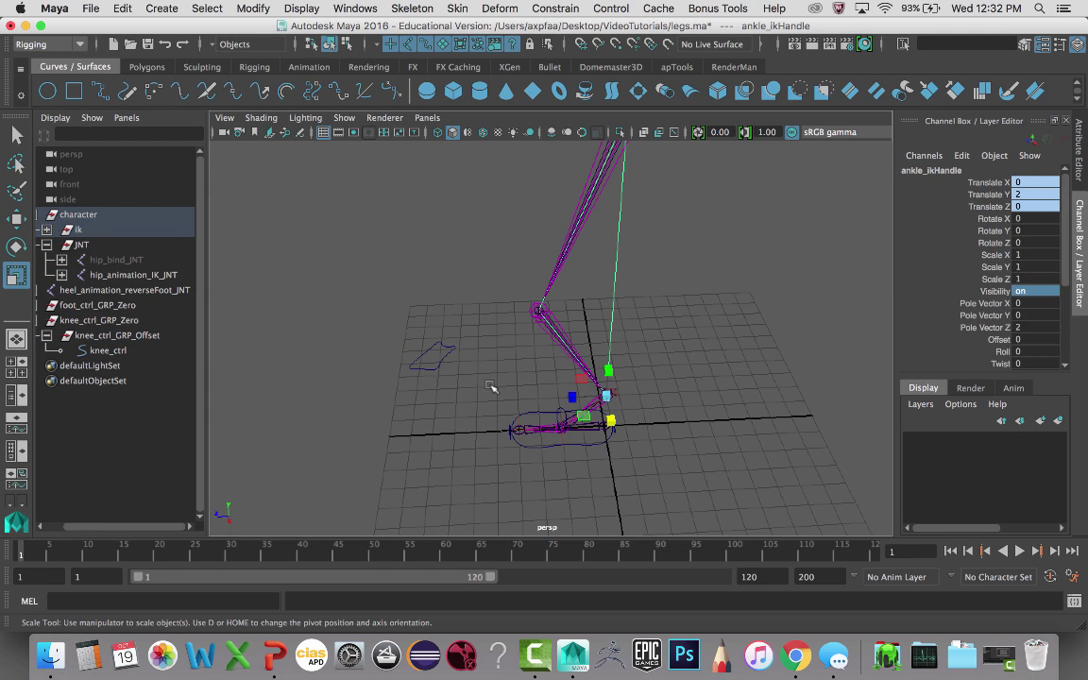
{"action": "left_click_drag", "start_coordinate": [428, 337], "coordinate": [446, 366]}
{"action": "left_click_drag", "start_coordinate": [591, 379], "coordinate": [626, 405], "text": "shift"}
{"action": "left_click", "coordinate": [555, 8]}
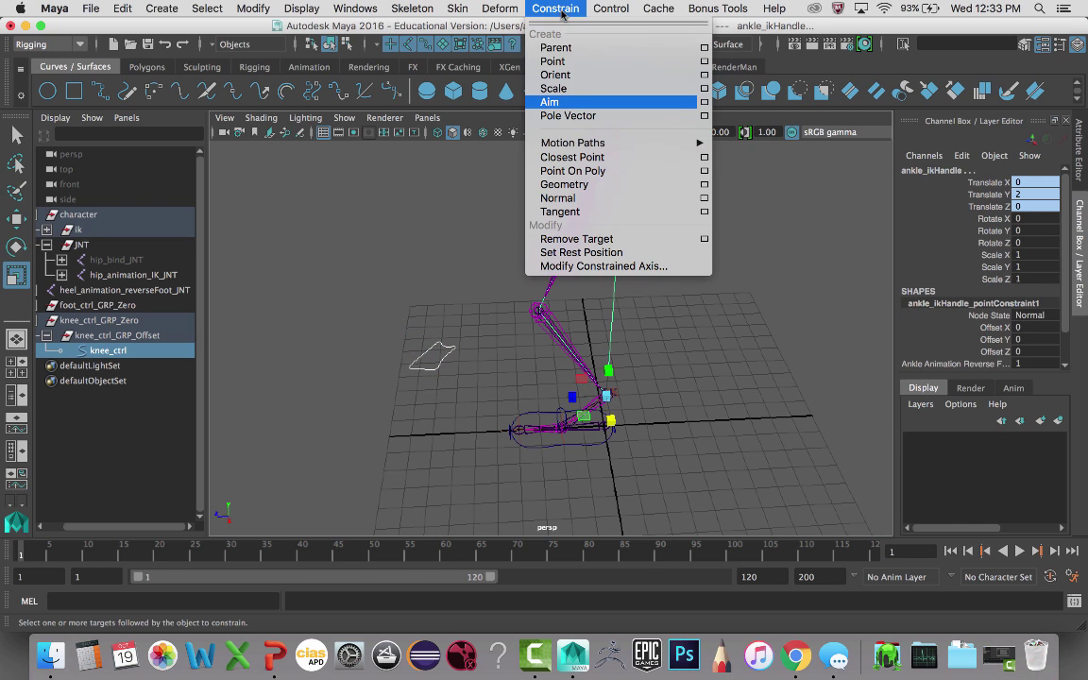
{"action": "left_click", "coordinate": [571, 116]}
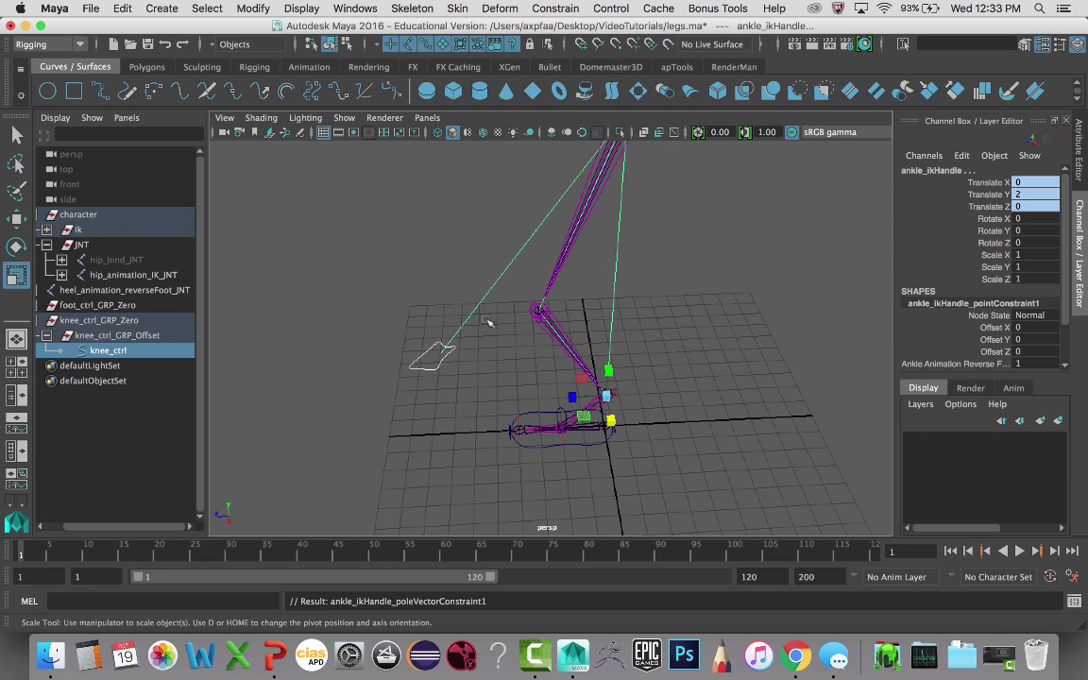
Step: Test-move knee_ctrl to check how it steers the knee, and undo the move
{"action": "left_click_drag", "start_coordinate": [462, 336], "coordinate": [745, 437], "text": "alt"}
{"action": "left_click", "coordinate": [461, 422]}
{"action": "key", "text": "w"}
{"action": "key", "text": "ctrl+z"}
{"action": "left_click_drag", "start_coordinate": [614, 383], "coordinate": [590, 423], "text": "alt"}
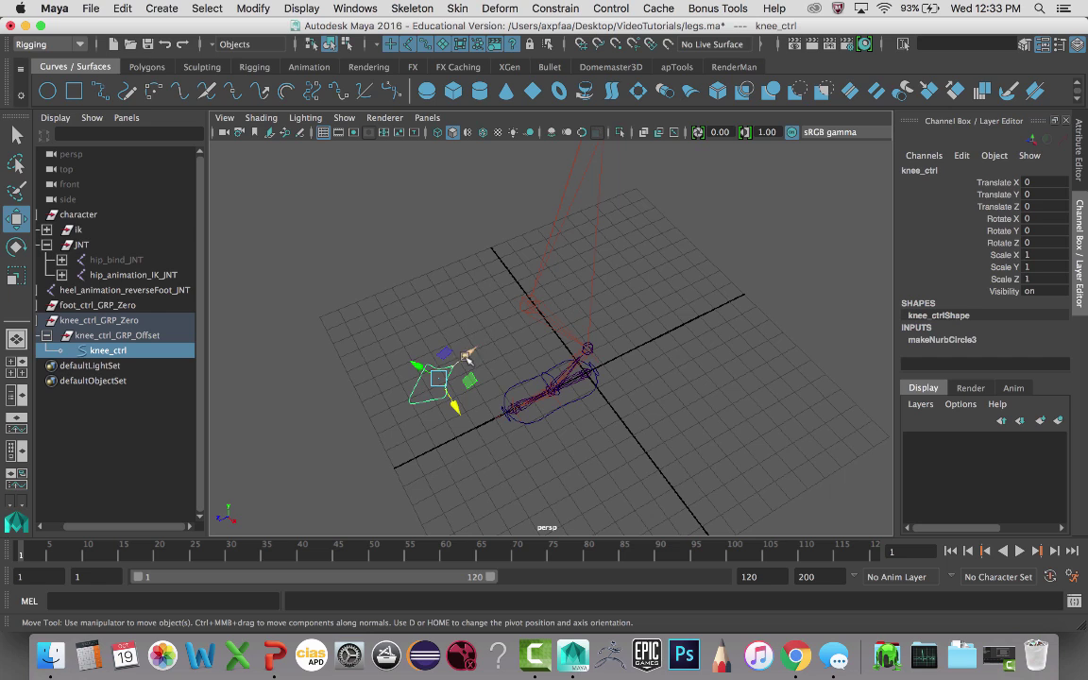
Step: Try aim-constraining the knee_animation_IK_JNT joint to knee_ctrl_GRP_Offset
{"action": "left_click", "coordinate": [127, 337]}
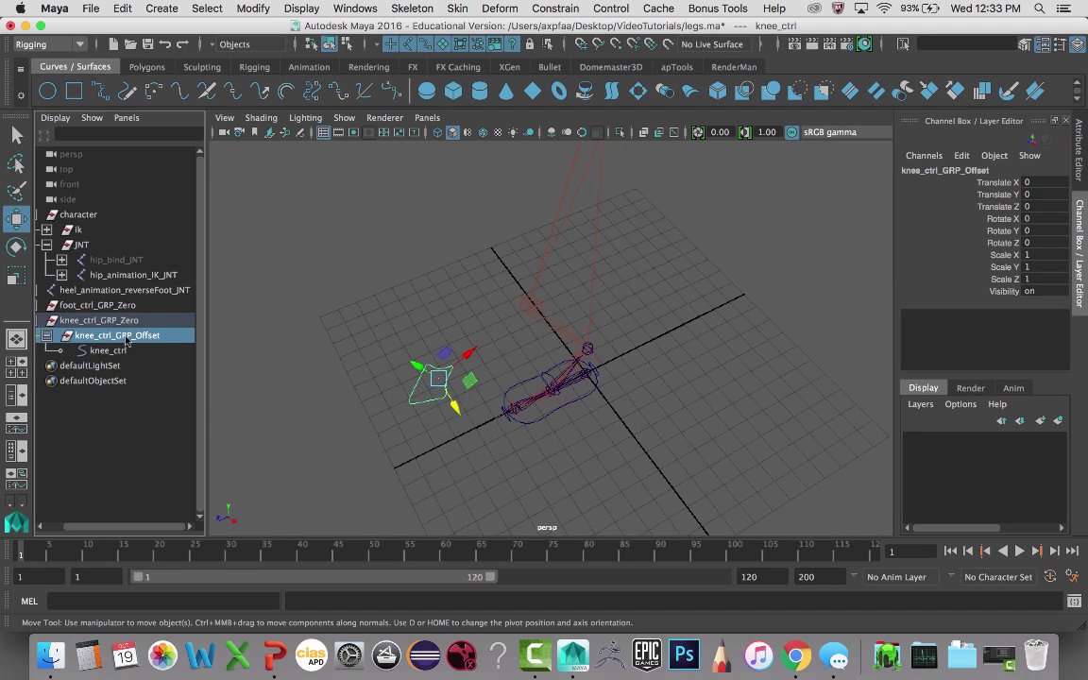
{"action": "left_click_drag", "start_coordinate": [518, 262], "coordinate": [479, 284], "text": "alt"}
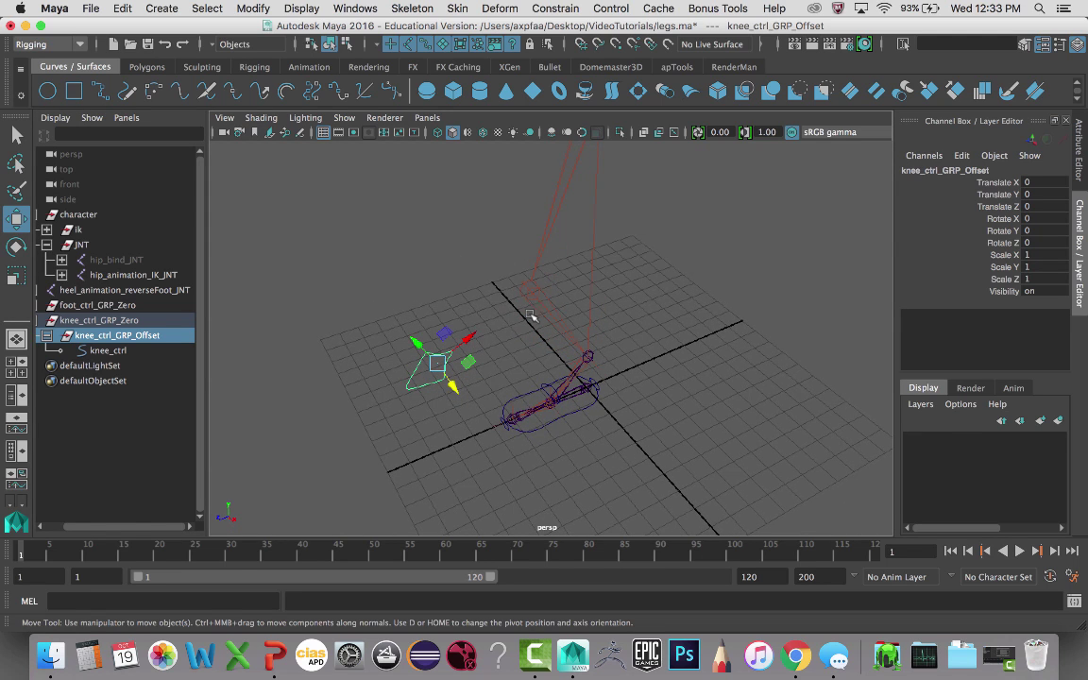
{"action": "left_click", "coordinate": [531, 288]}
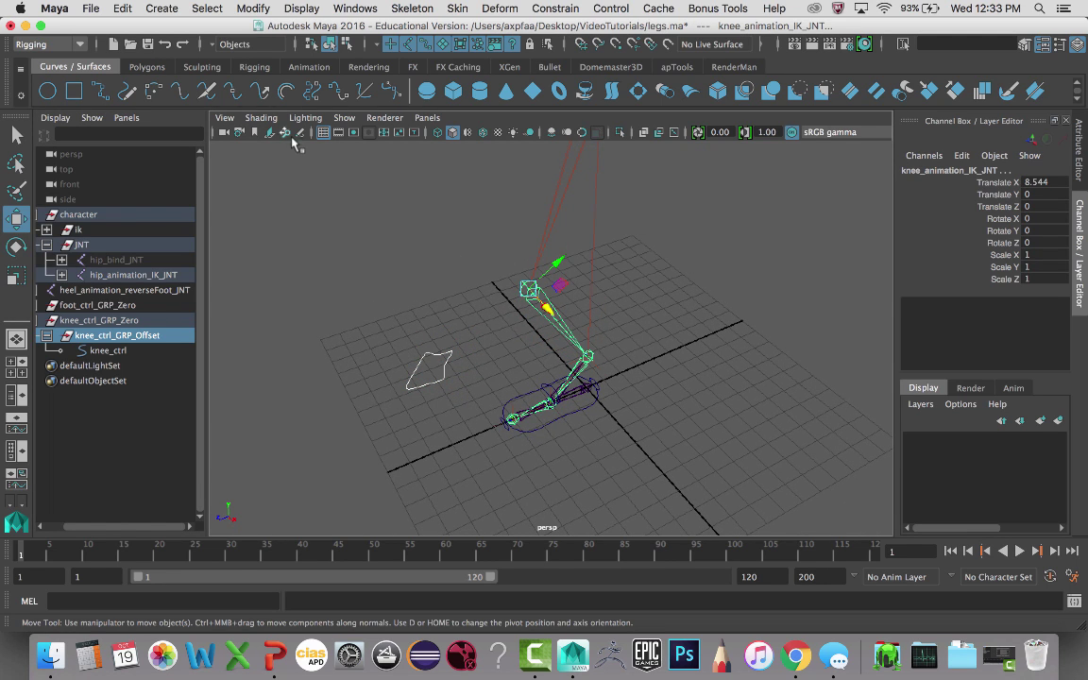
{"action": "left_click", "coordinate": [556, 8]}
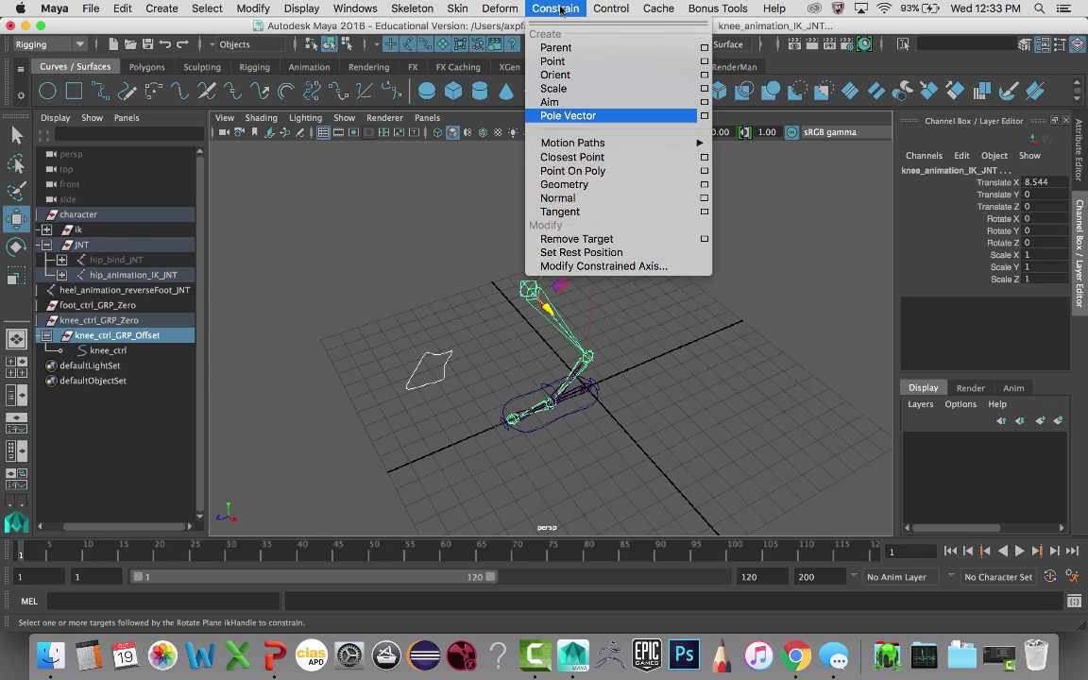
{"action": "left_click", "coordinate": [566, 103]}
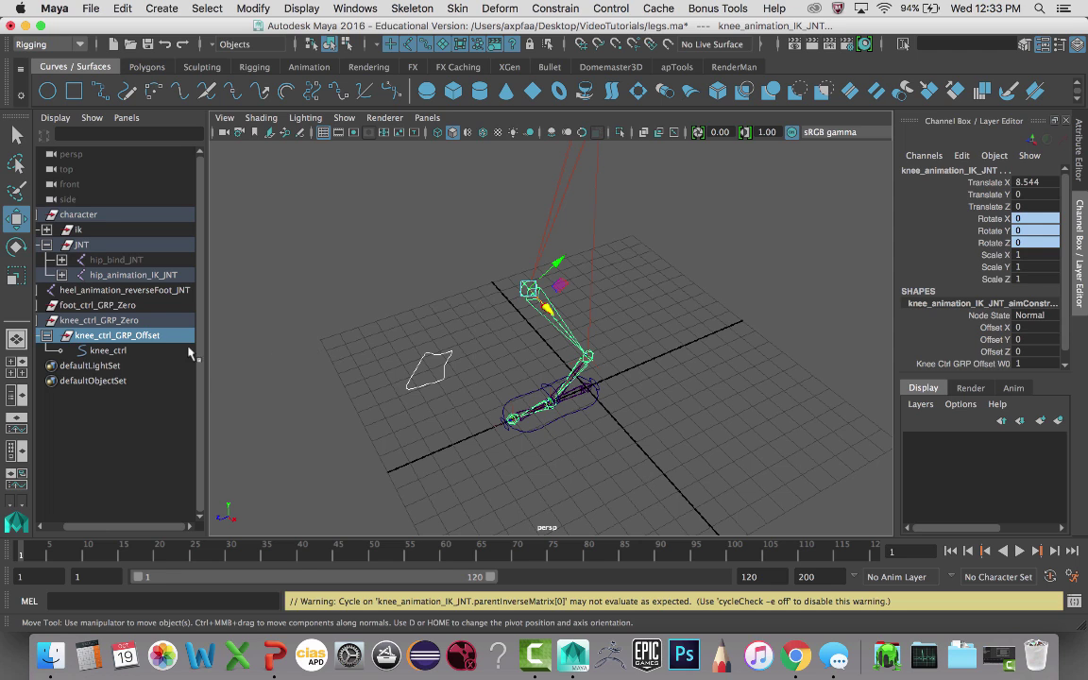
Step: Test-move knee_ctrl to check the knee's response, and undo both the move and the aim constraint
{"action": "left_click", "coordinate": [123, 350]}
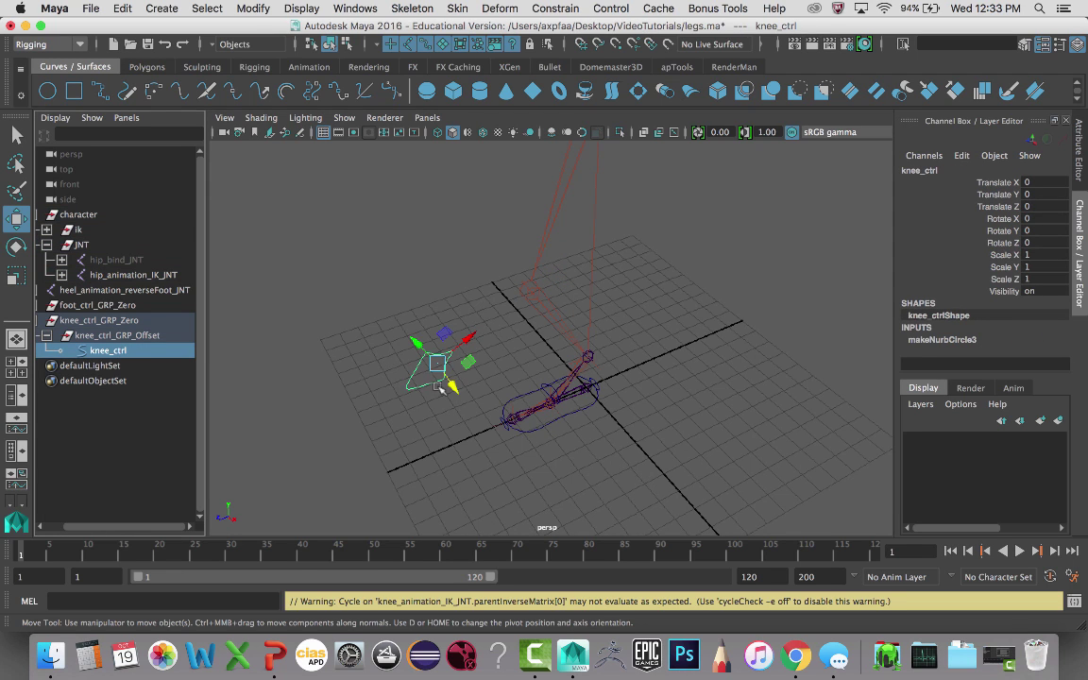
{"action": "left_click_drag", "start_coordinate": [455, 388], "coordinate": [416, 331]}
{"action": "left_click", "coordinate": [387, 355]}
{"action": "key", "text": "super+z"}
{"action": "key", "text": "super+z"}
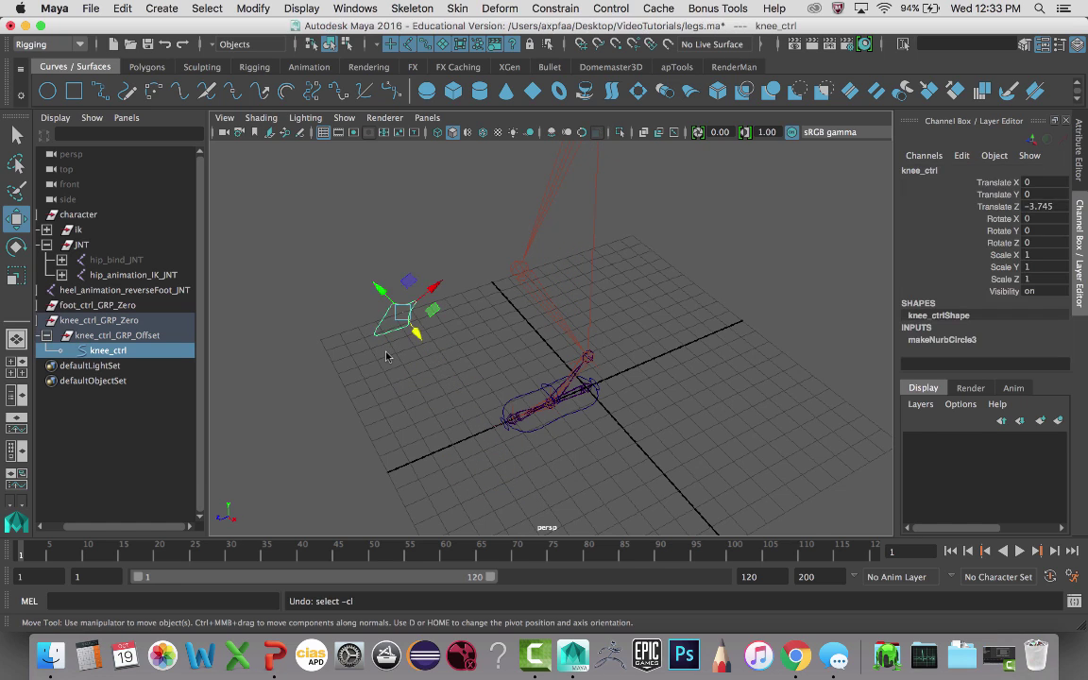
{"action": "key", "text": "super+z"}
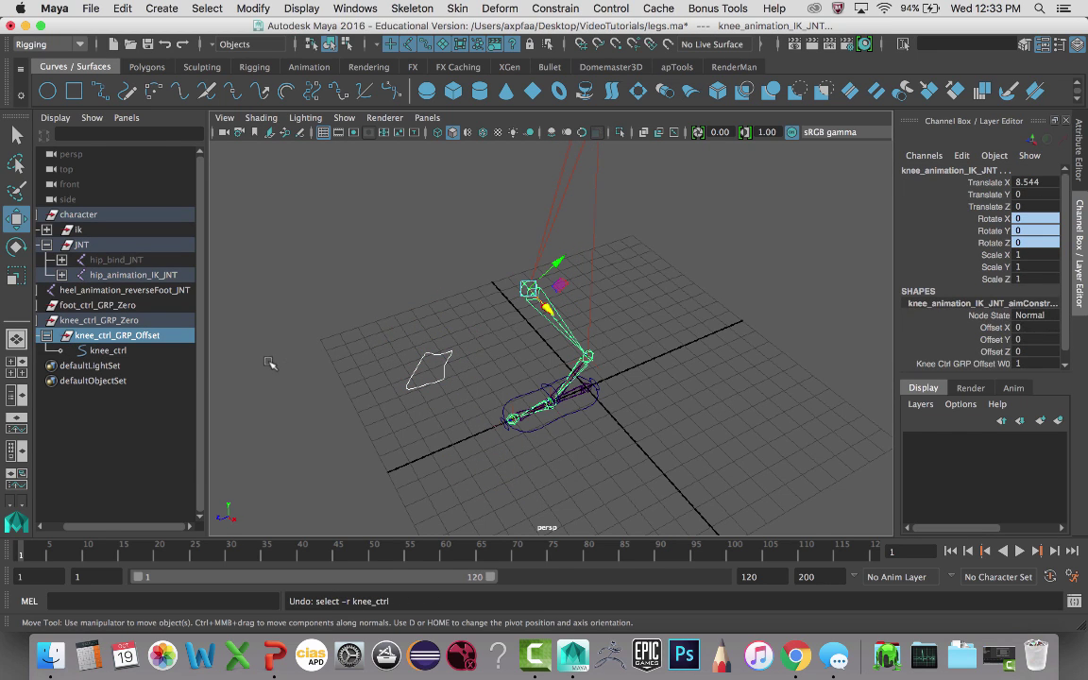
{"action": "key", "text": "super+z"}
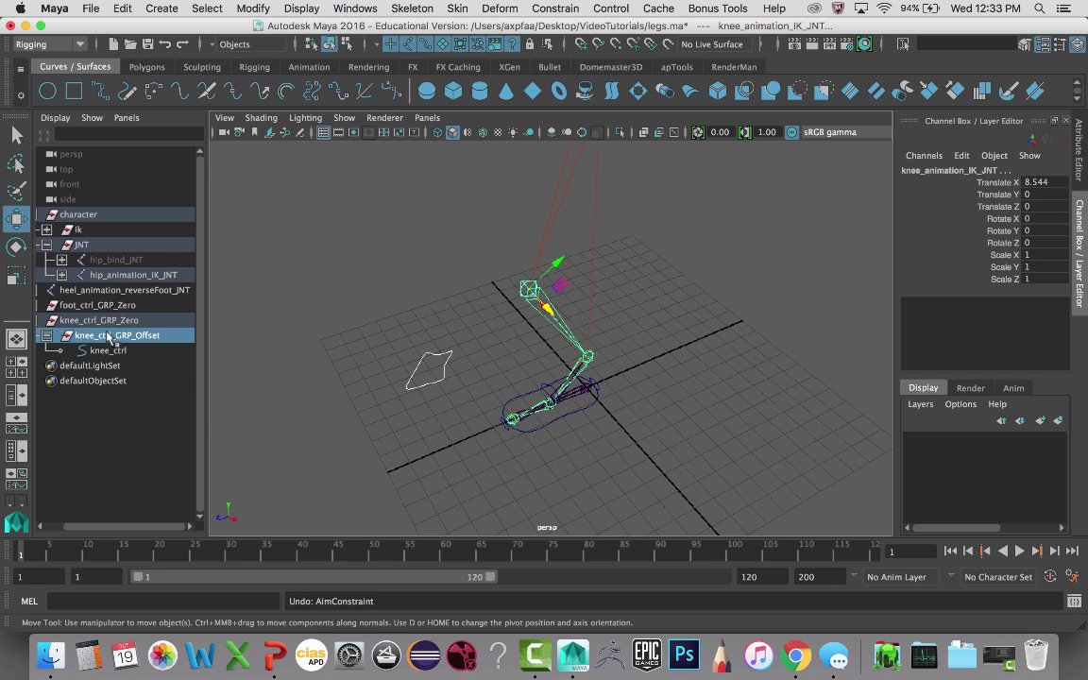
{"action": "left_click", "coordinate": [450, 354]}
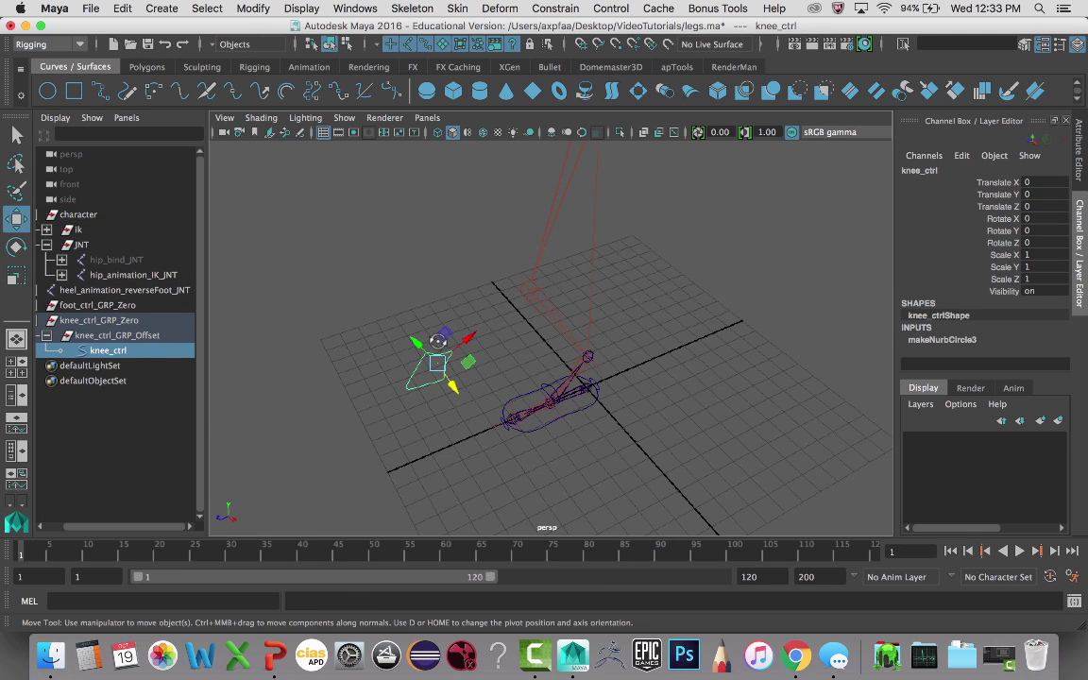
{"action": "left_click_drag", "start_coordinate": [395, 307], "coordinate": [264, 310], "text": "alt"}
{"action": "left_click", "coordinate": [160, 338]}
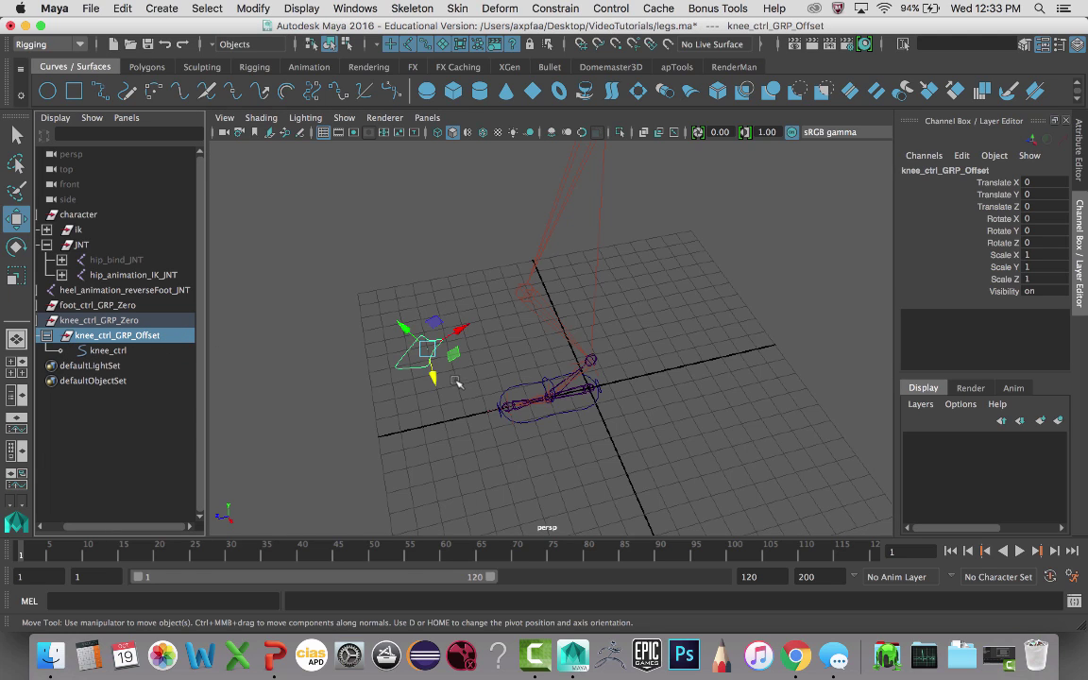
{"action": "left_click", "coordinate": [529, 299], "text": "shift"}
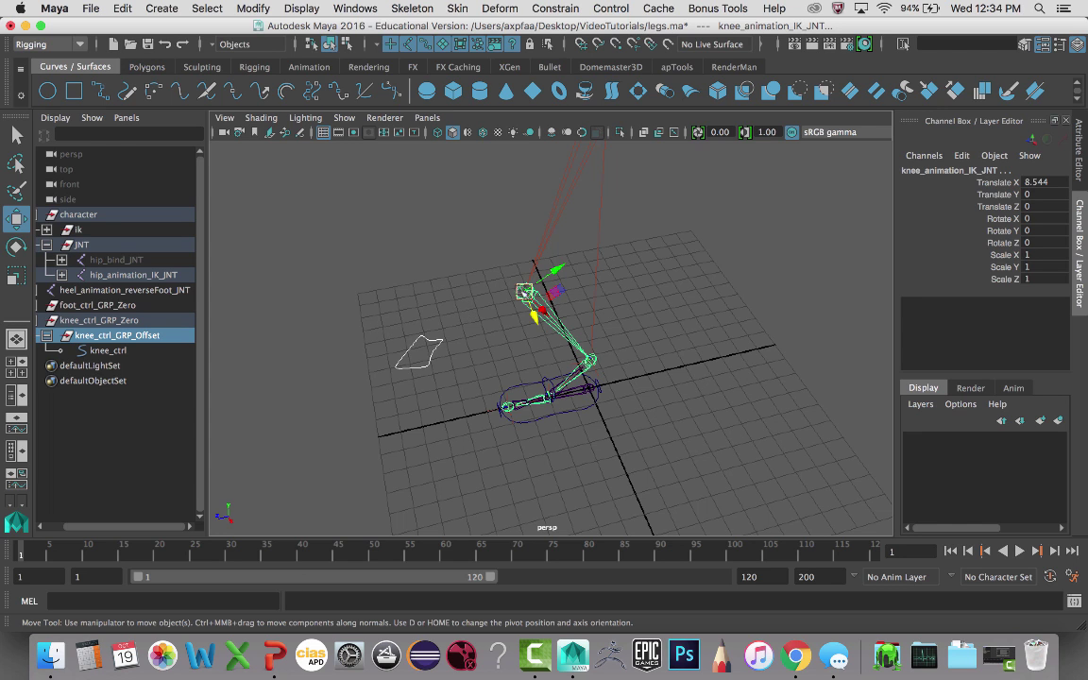
{"action": "left_click", "coordinate": [553, 294]}
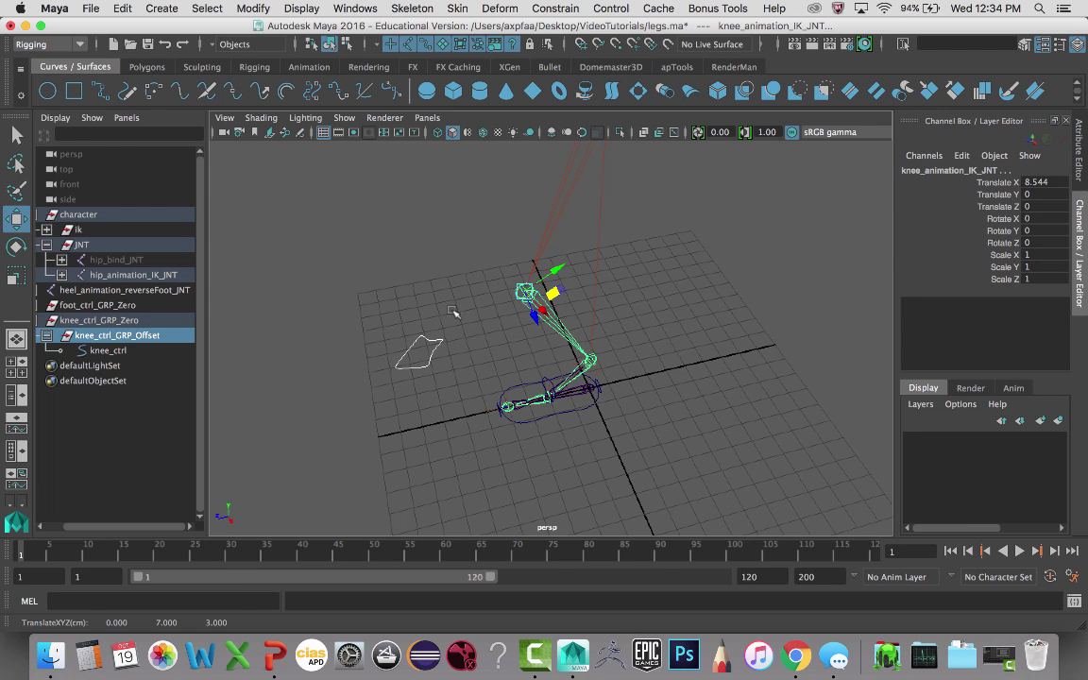
{"action": "left_click", "coordinate": [587, 295]}
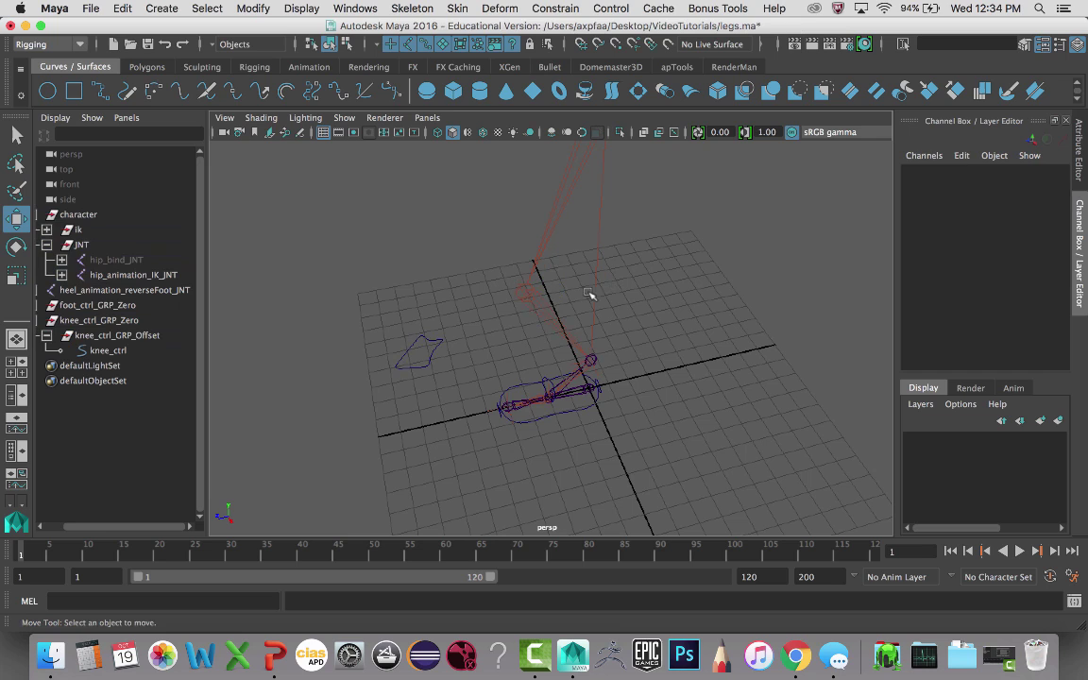
Step: Try an aim constraint from the IK knee joint to knee_ctrl using the stored options, and undo it
{"action": "left_click", "coordinate": [543, 307]}
{"action": "left_click", "coordinate": [428, 357], "text": "shift"}
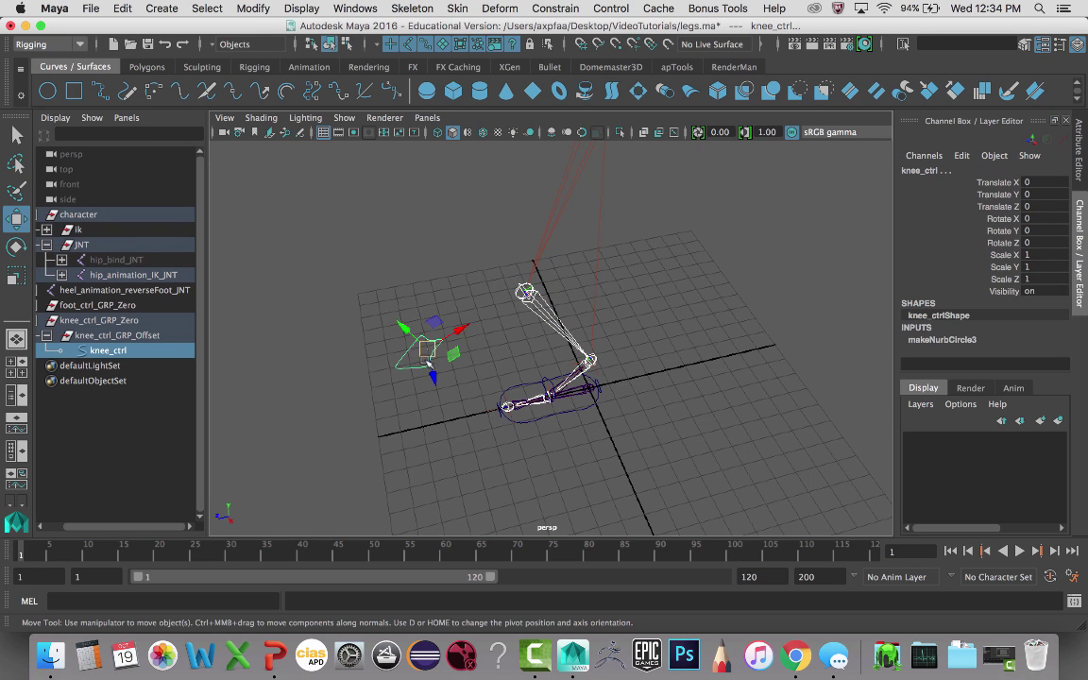
{"action": "left_click", "coordinate": [555, 8]}
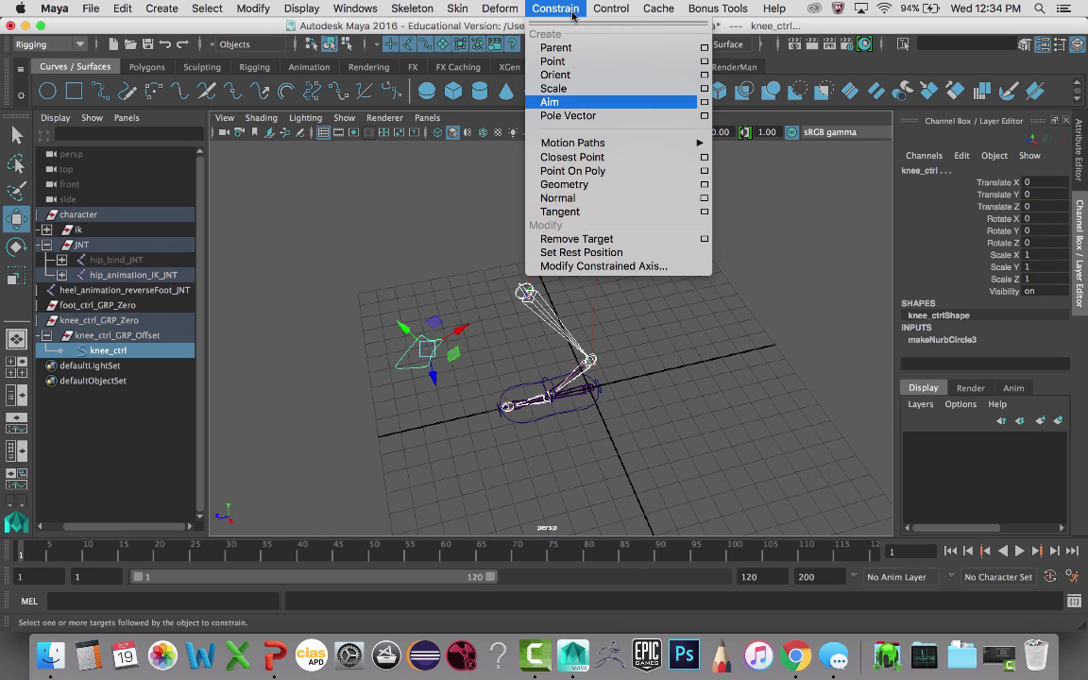
{"action": "left_click", "coordinate": [549, 102]}
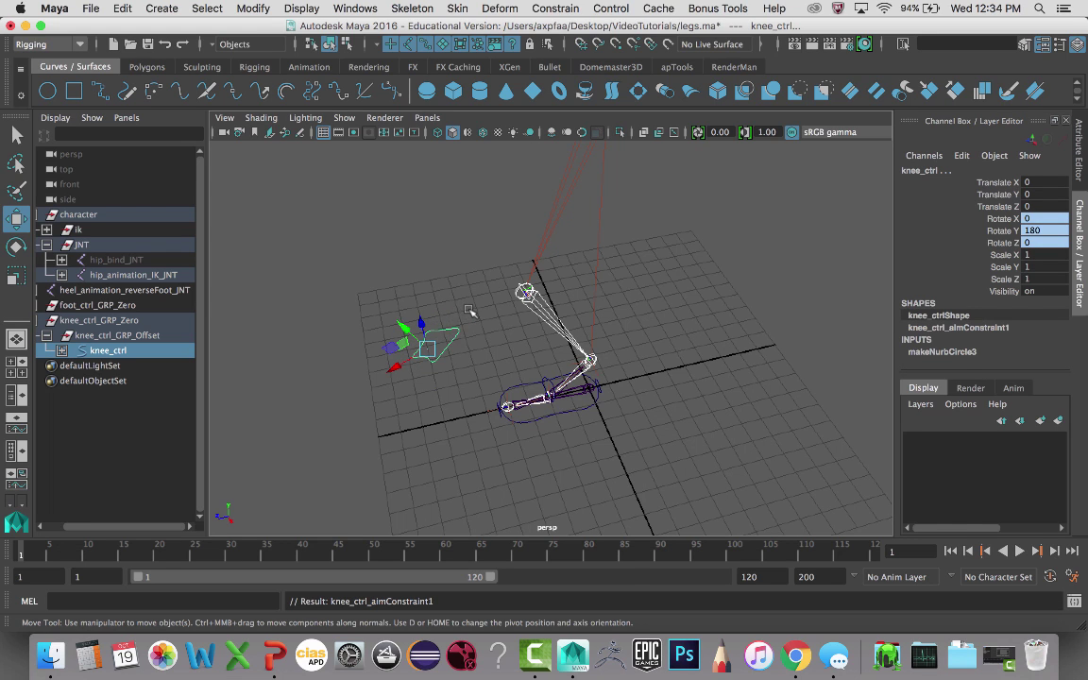
{"action": "key", "text": "z"}
Step: Set the aim vector's X value to 1 in the aim constraint options
{"action": "left_click", "coordinate": [554, 8]}
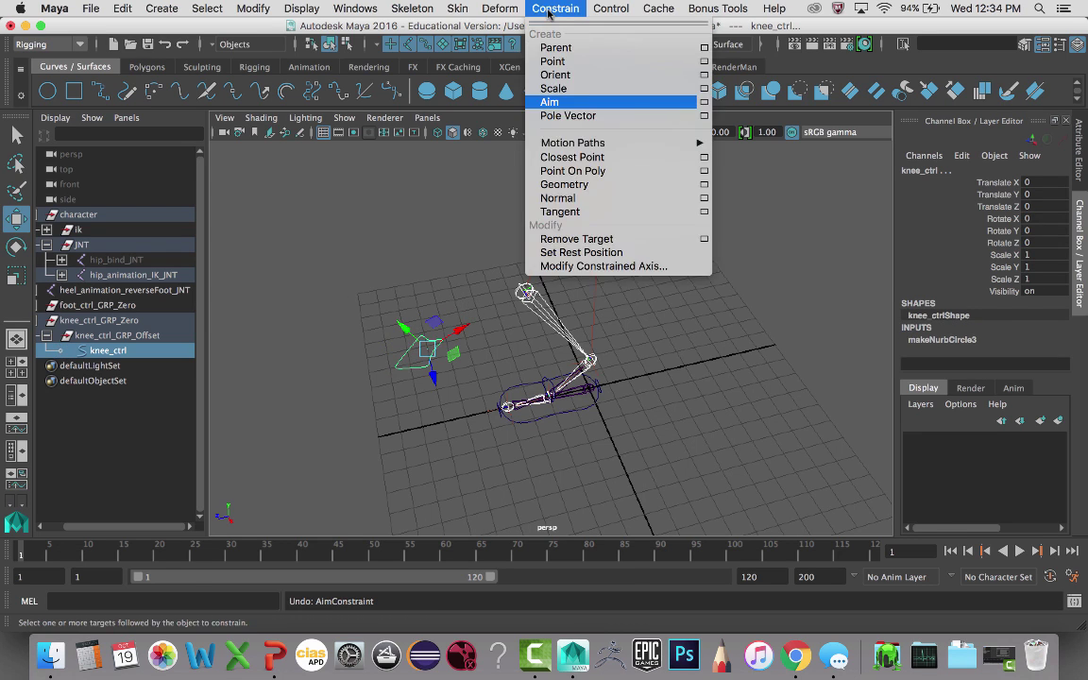
{"action": "left_click", "coordinate": [704, 102]}
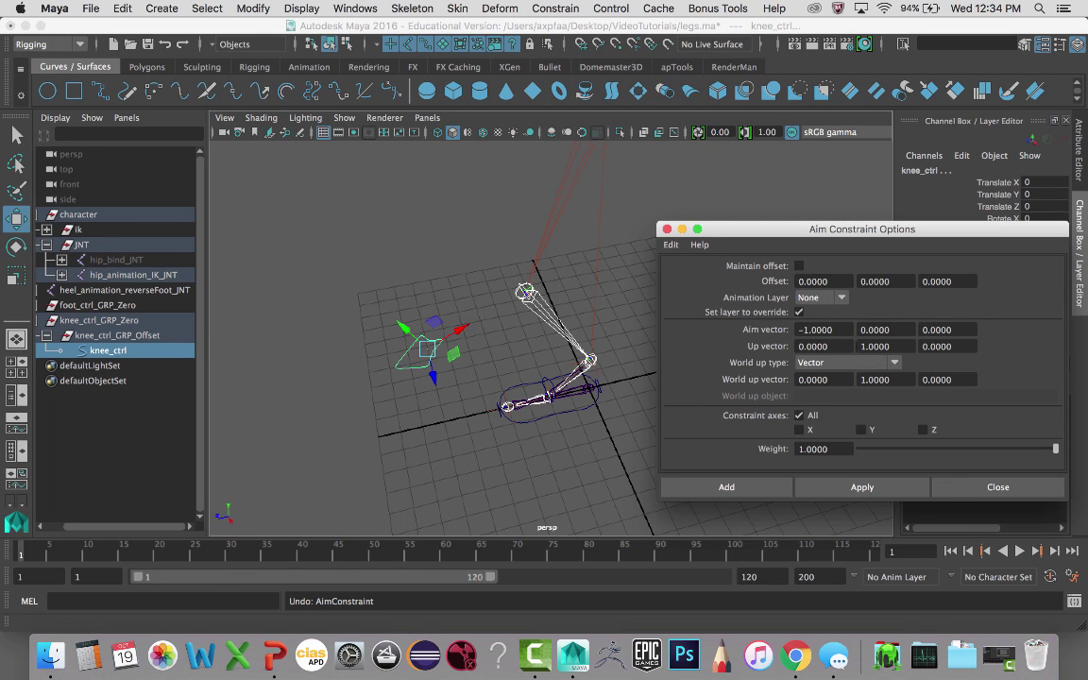
{"action": "key", "text": "BackSpace"}
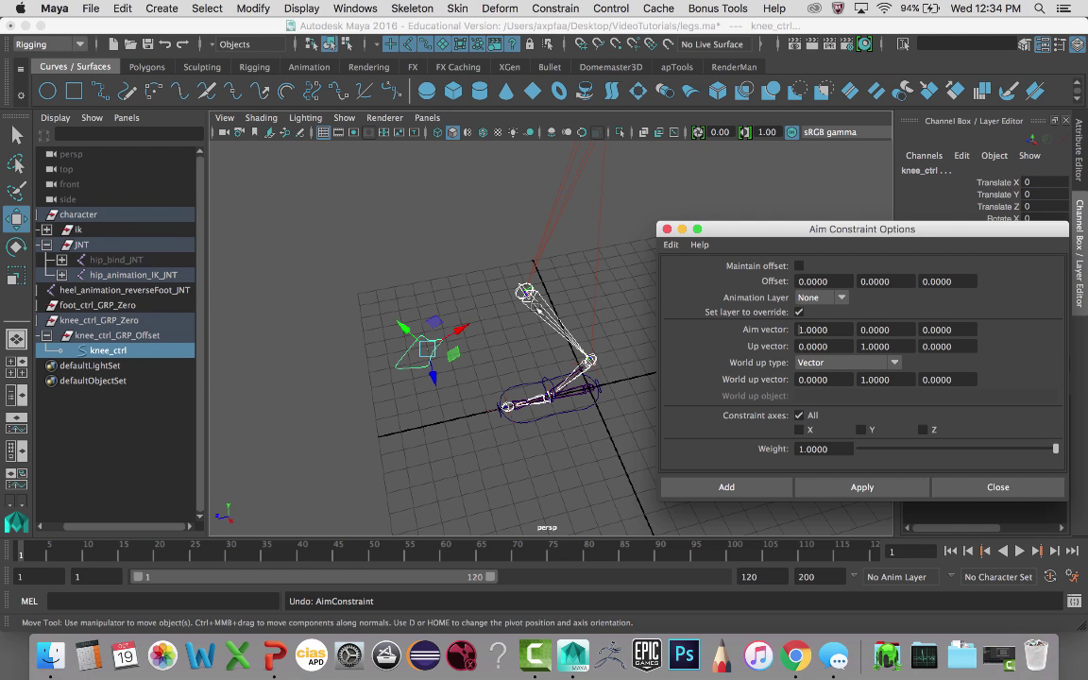
Step: Try aim-constraining knee_ctrl_GRP_Offset to knee_animation_IK_JNT, and undo the constraint
{"action": "left_click", "coordinate": [534, 315]}
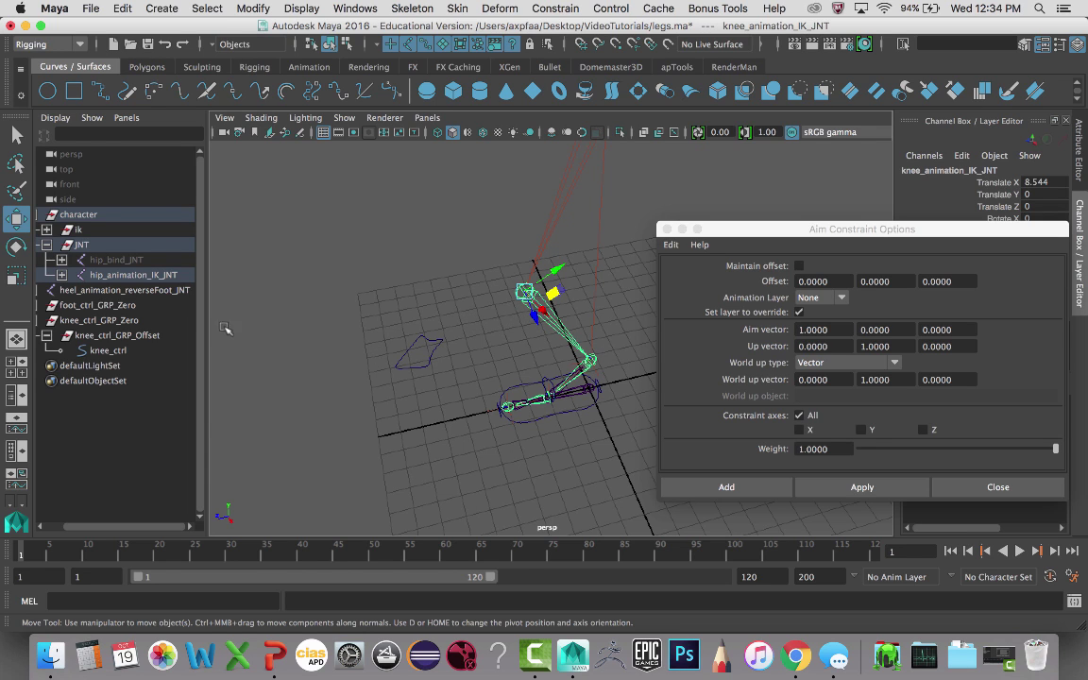
{"action": "left_click", "coordinate": [146, 335]}
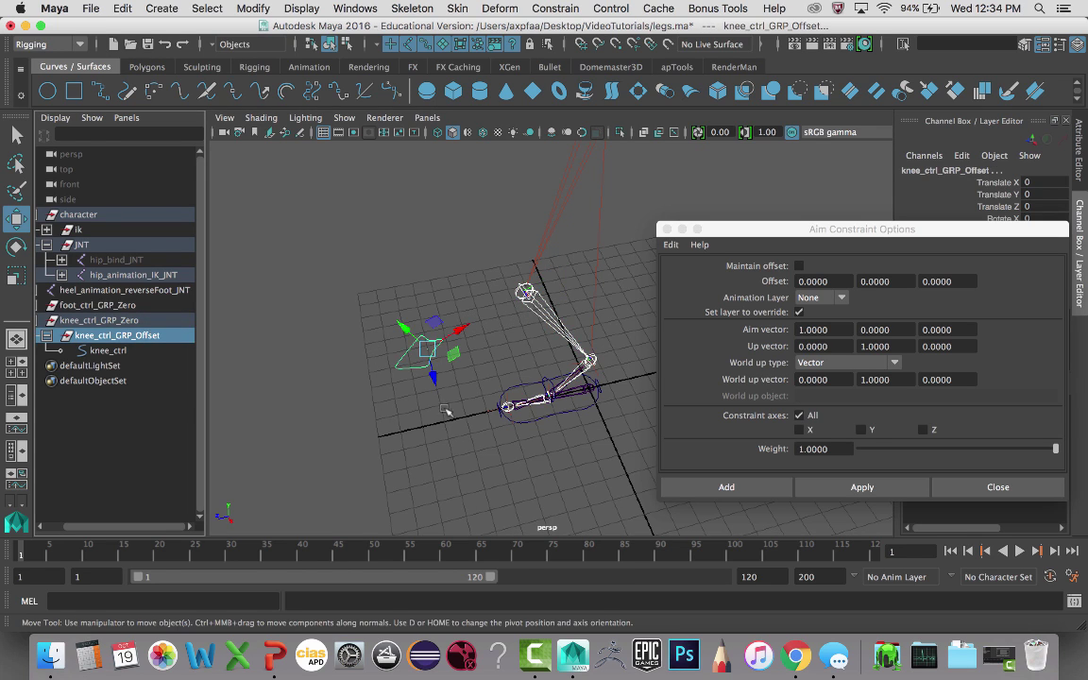
{"action": "left_click", "coordinate": [862, 486]}
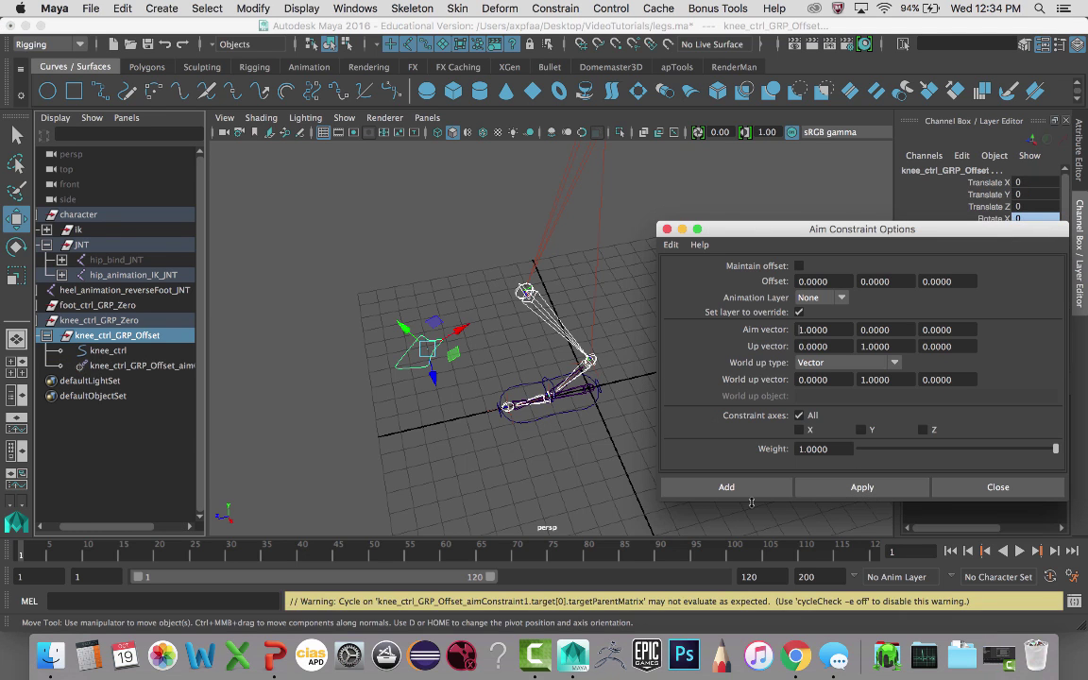
{"action": "middle_click_drag", "start_coordinate": [471, 420], "coordinate": [450, 440], "text": "alt"}
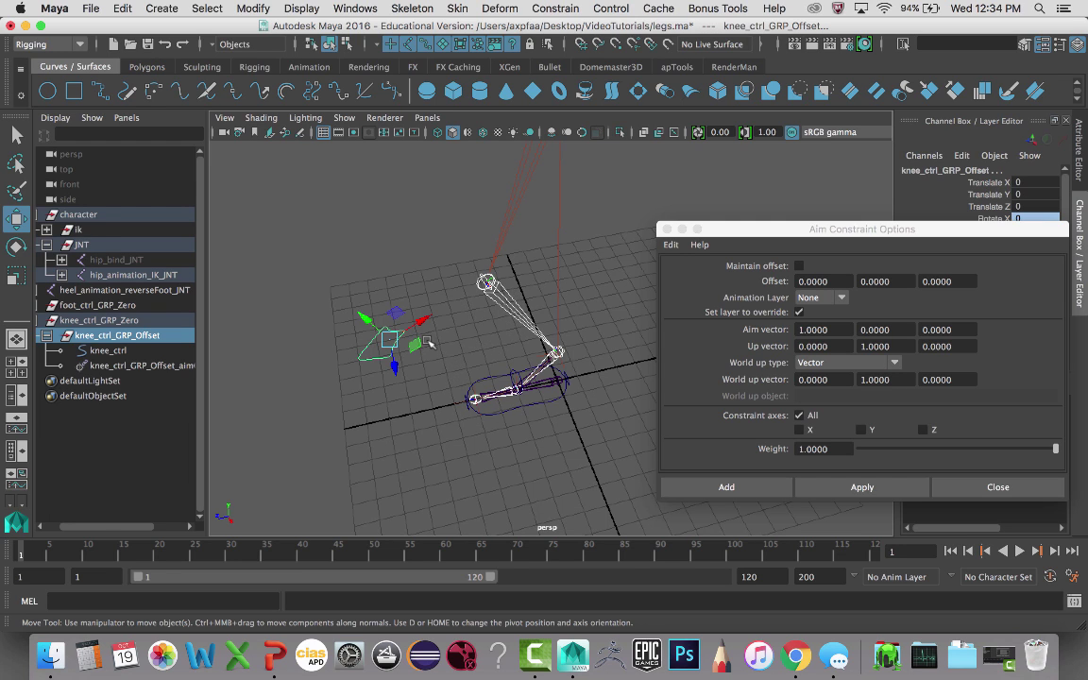
{"action": "key", "text": "z"}
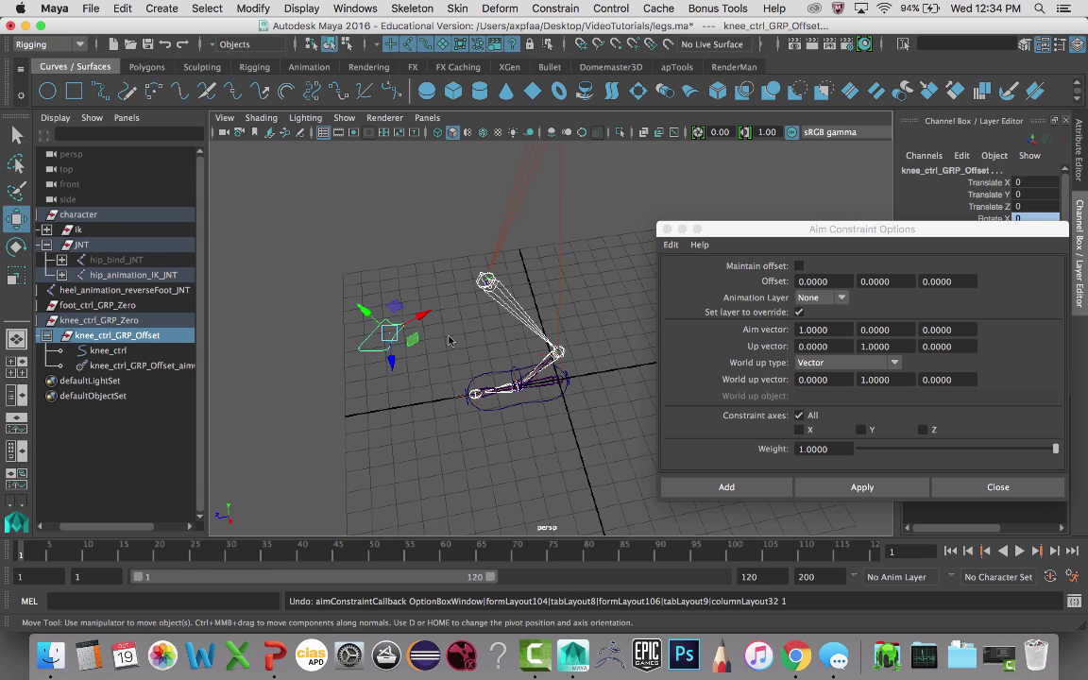
{"action": "key", "text": "z"}
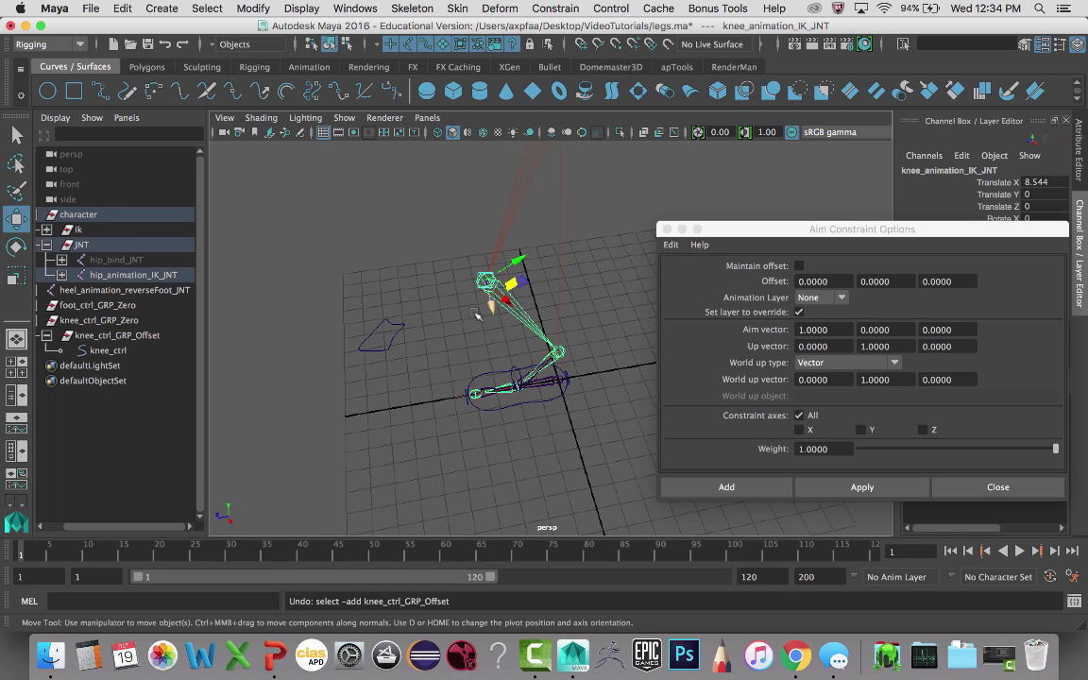
Step: Apply the aim constraint from knee_animation_IK_JNT to knee_ctrl and close the constraint options
{"action": "left_click", "coordinate": [399, 328]}
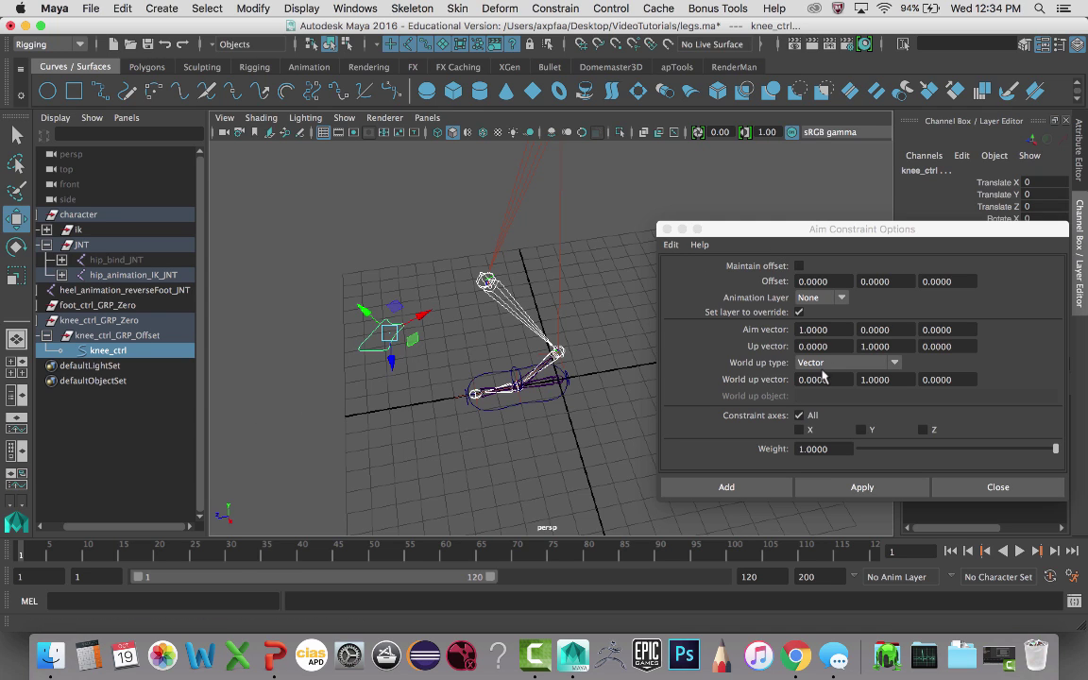
{"action": "left_click", "coordinate": [829, 488]}
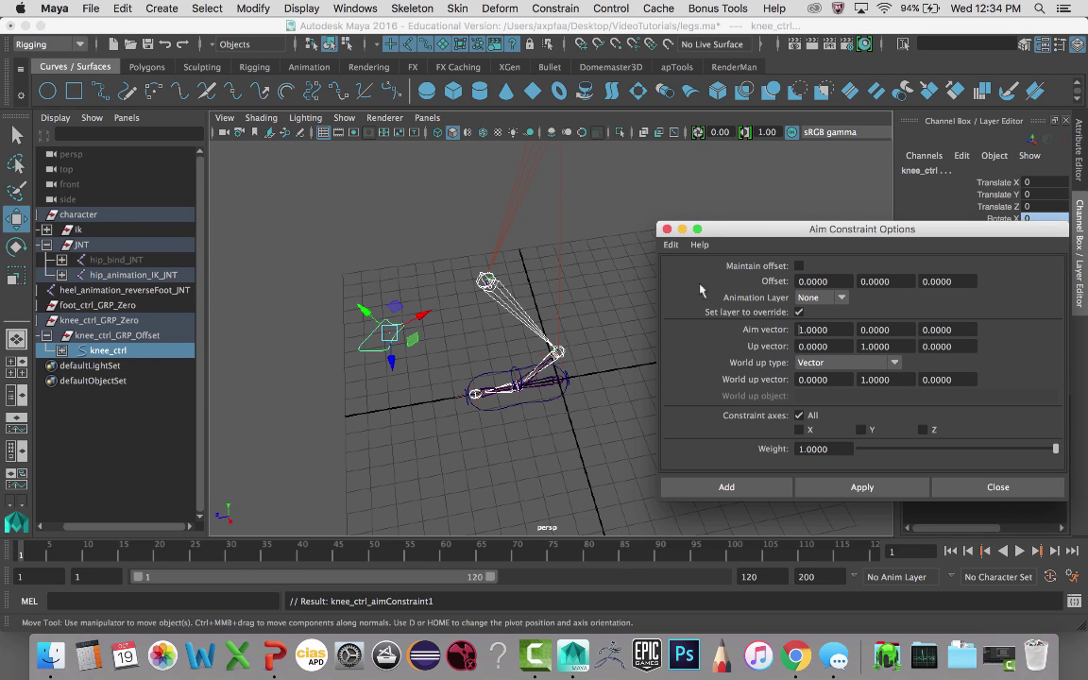
{"action": "left_click", "coordinate": [680, 228]}
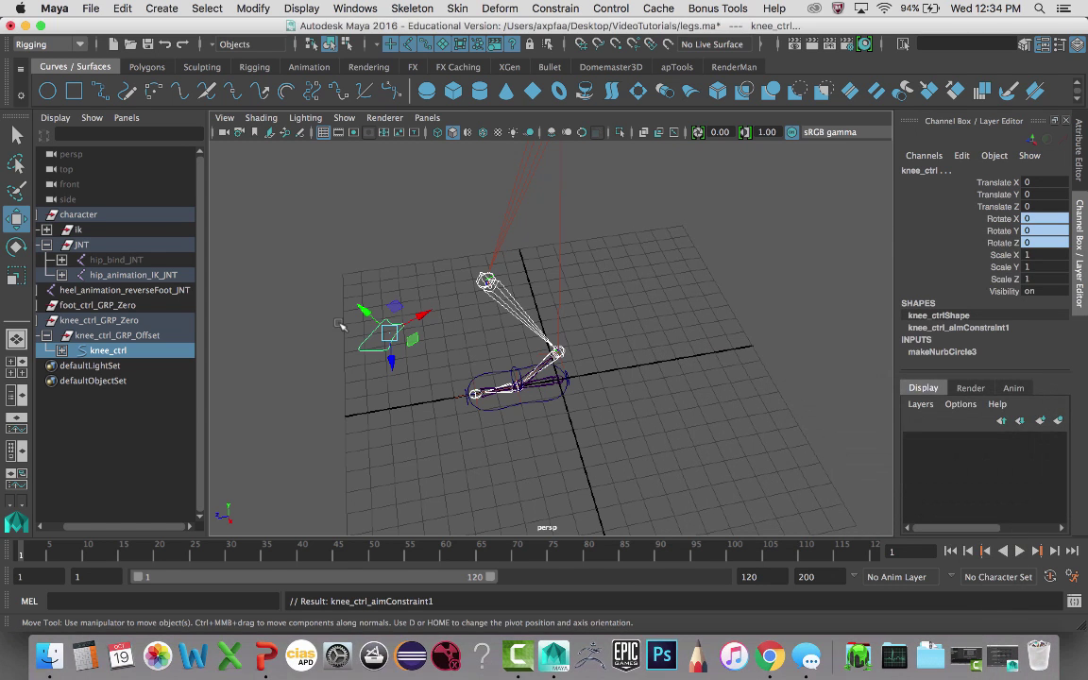
Step: Test-move knee_ctrl around the leg to check how it aims at the knee, and undo the large move
{"action": "left_click", "coordinate": [355, 338]}
{"action": "left_click", "coordinate": [377, 352]}
{"action": "left_click_drag", "start_coordinate": [384, 359], "coordinate": [466, 370], "text": "alt"}
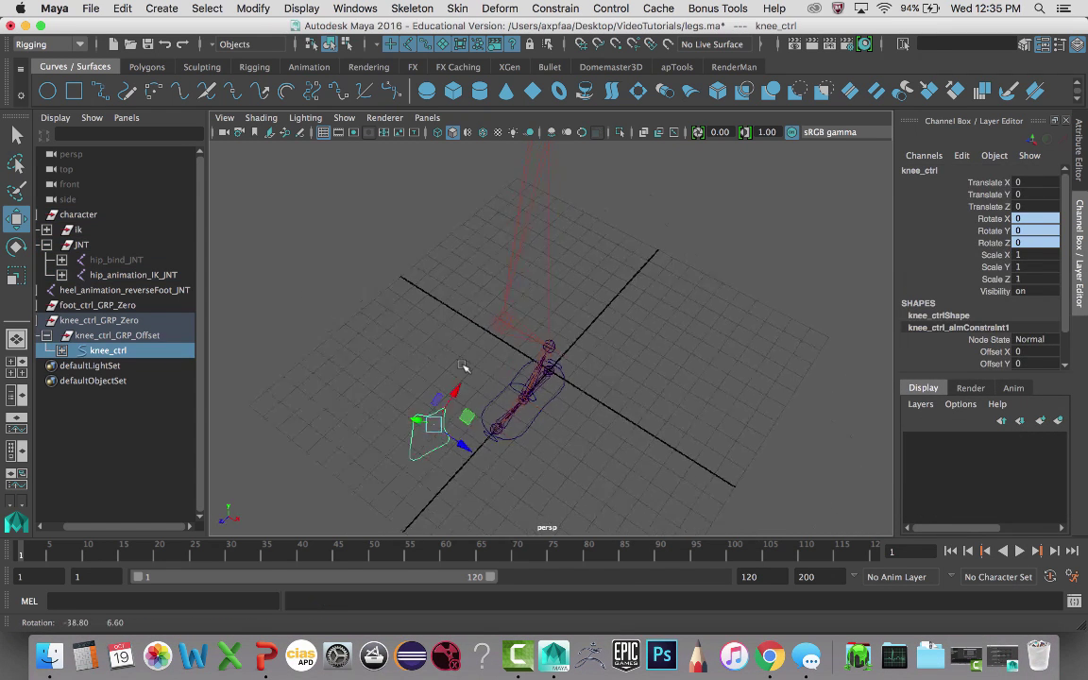
{"action": "left_click_drag", "start_coordinate": [453, 432], "coordinate": [746, 363]}
{"action": "left_click_drag", "start_coordinate": [621, 385], "coordinate": [675, 402], "text": "alt"}
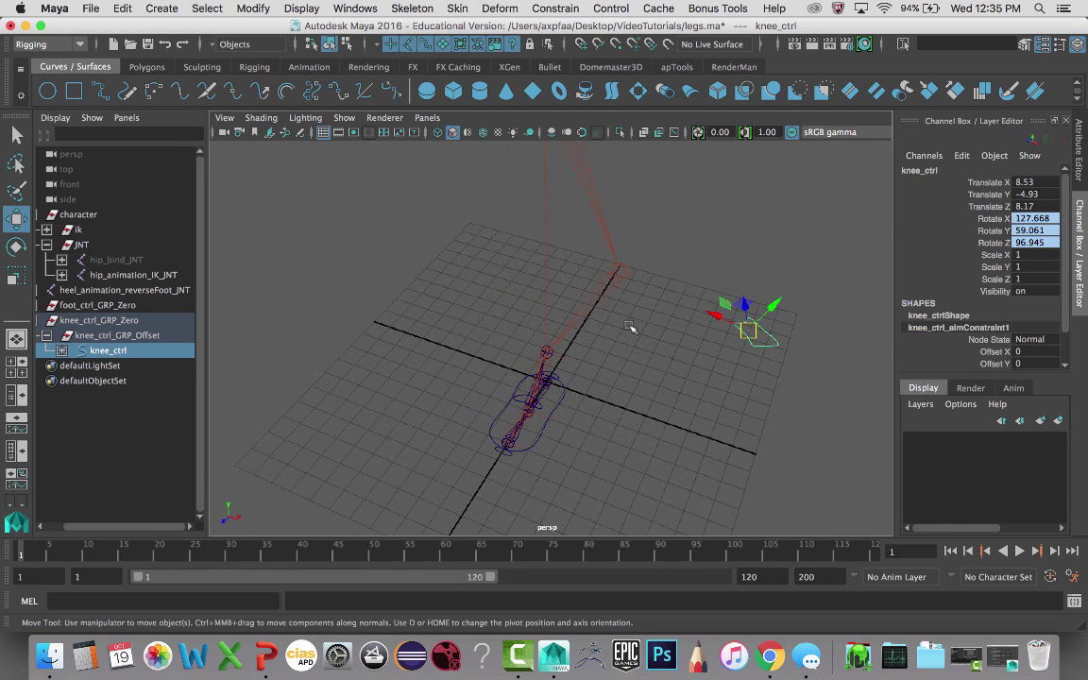
{"action": "key", "text": "super+z"}
{"action": "left_click_drag", "start_coordinate": [574, 353], "coordinate": [377, 347], "text": "alt"}
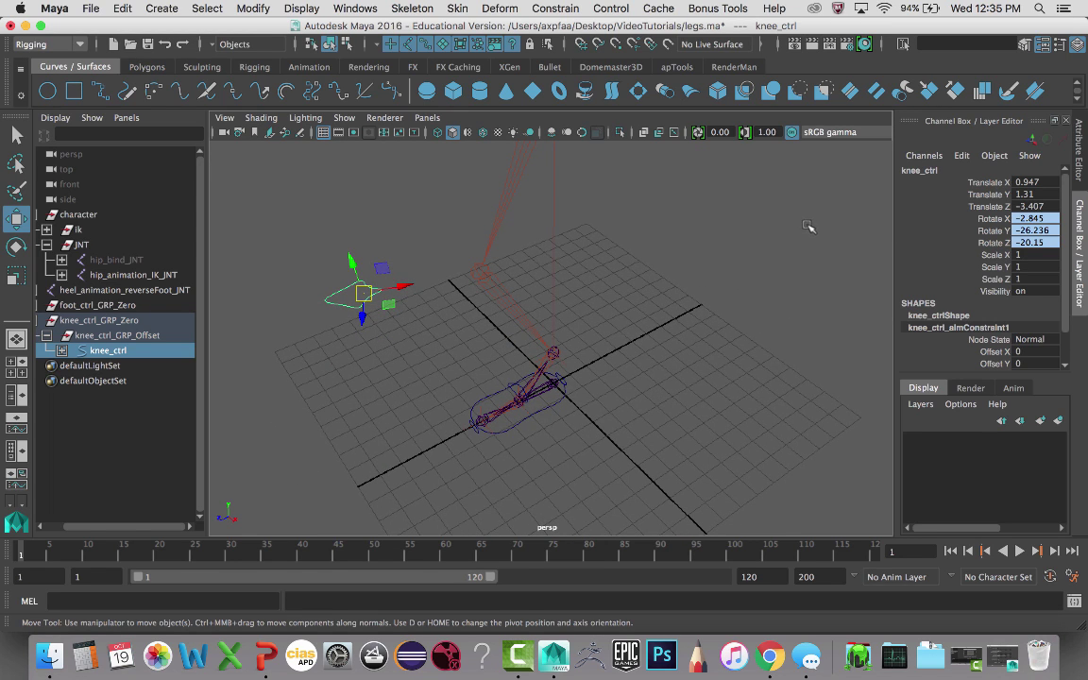
Step: Reset knee_ctrl's X, Y and Z translation to 0
{"action": "left_click_drag", "start_coordinate": [1036, 181], "coordinate": [1030, 206]}
{"action": "type", "text": "0"}
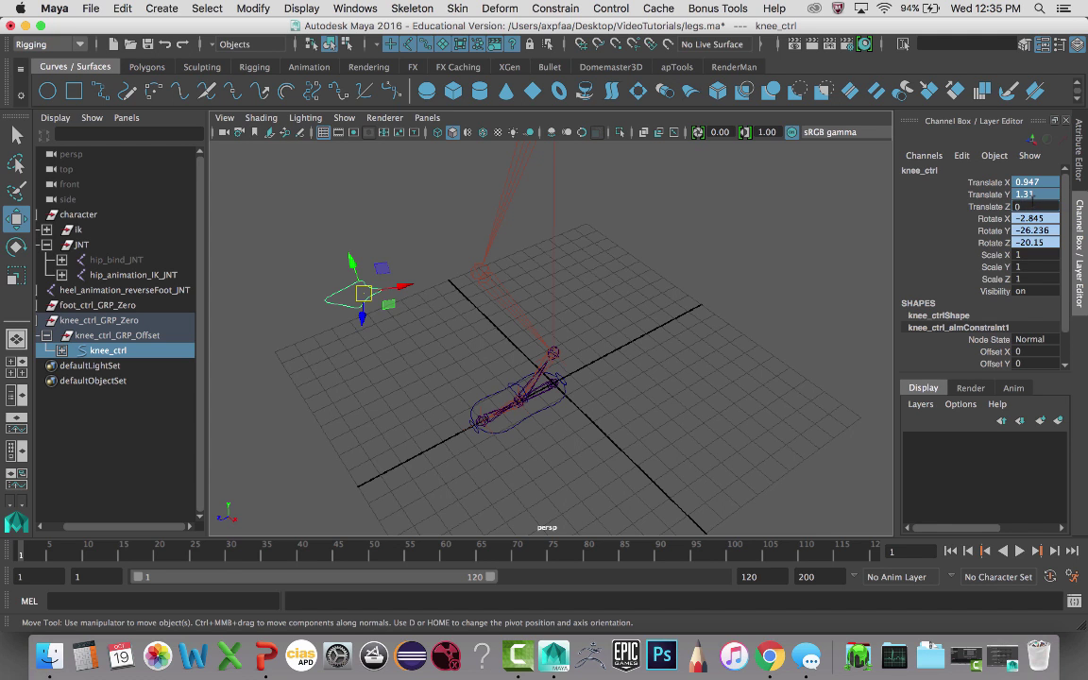
{"action": "key", "text": "Return"}
{"action": "left_click", "coordinate": [122, 337]}
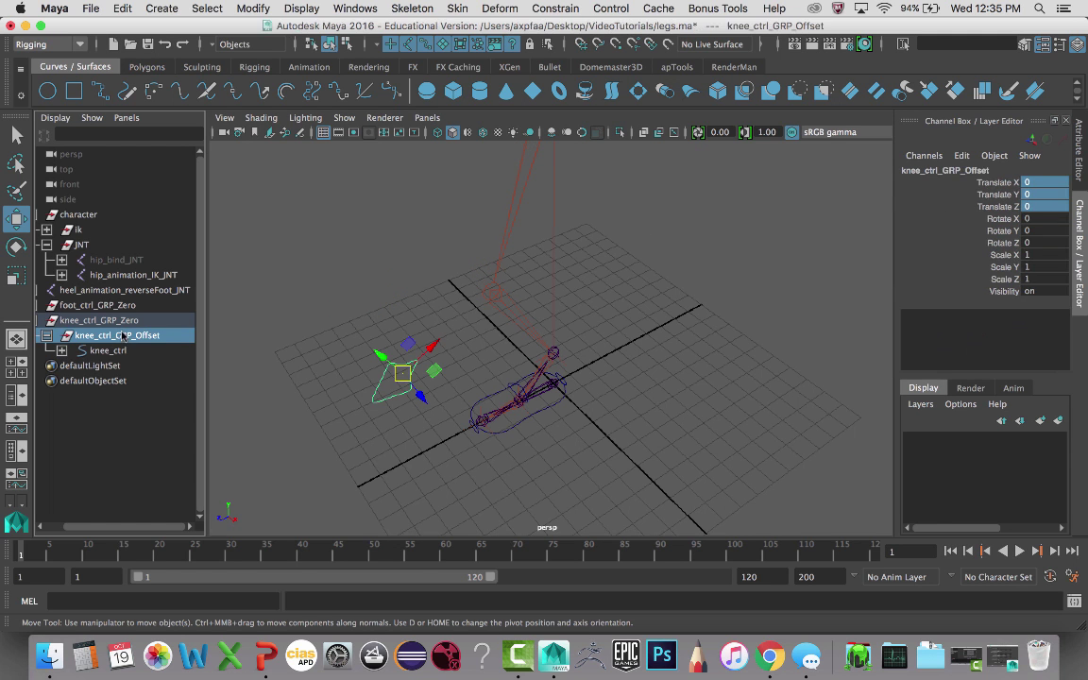
{"action": "left_click_drag", "start_coordinate": [318, 343], "coordinate": [480, 361], "text": "alt"}
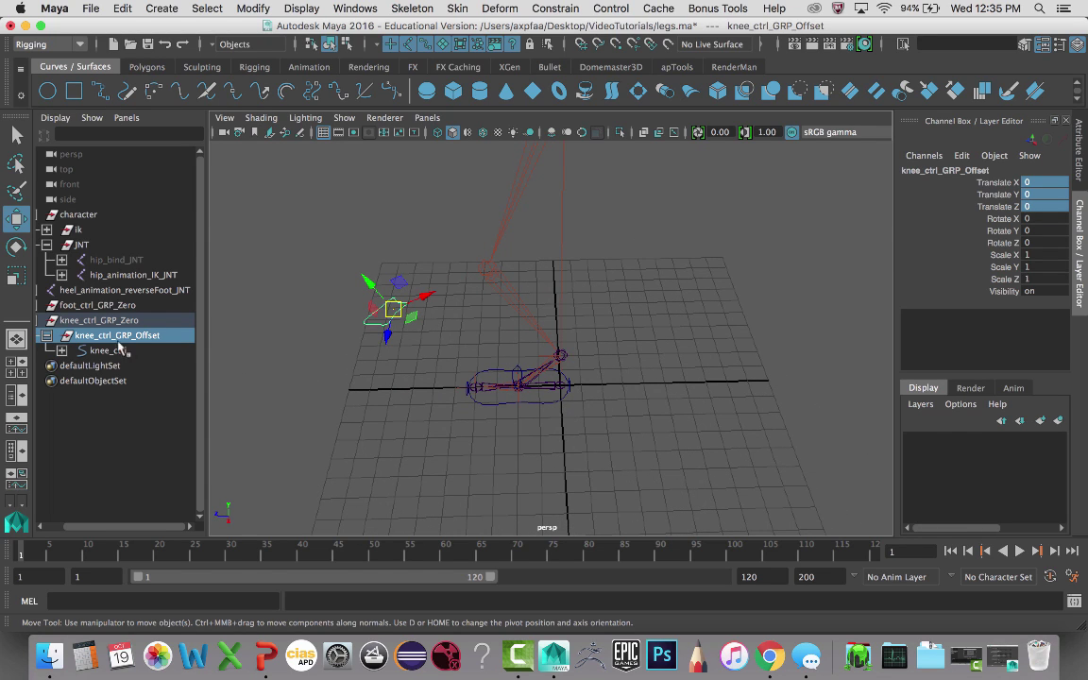
{"action": "left_click", "coordinate": [98, 321]}
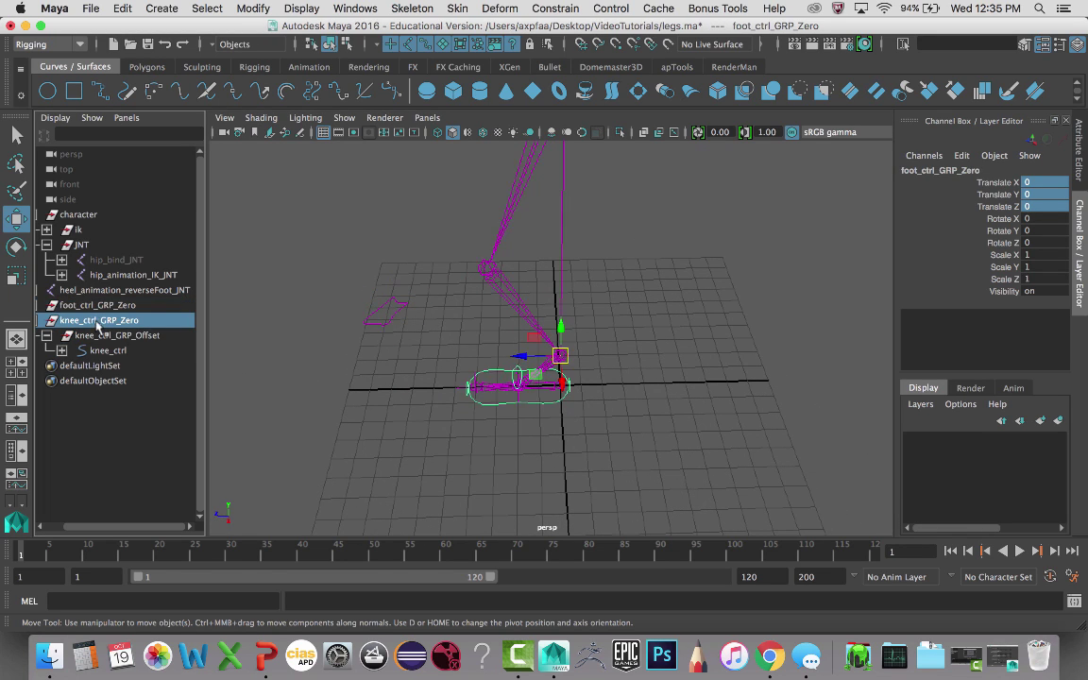
Step: Test-move foot_ctrl sideways to check how the IK leg and knee_ctrl respond, and undo the move
{"action": "left_click", "coordinate": [564, 401]}
{"action": "left_click_drag", "start_coordinate": [580, 354], "coordinate": [725, 332]}
{"action": "key", "text": "z"}
{"action": "key", "text": "z"}
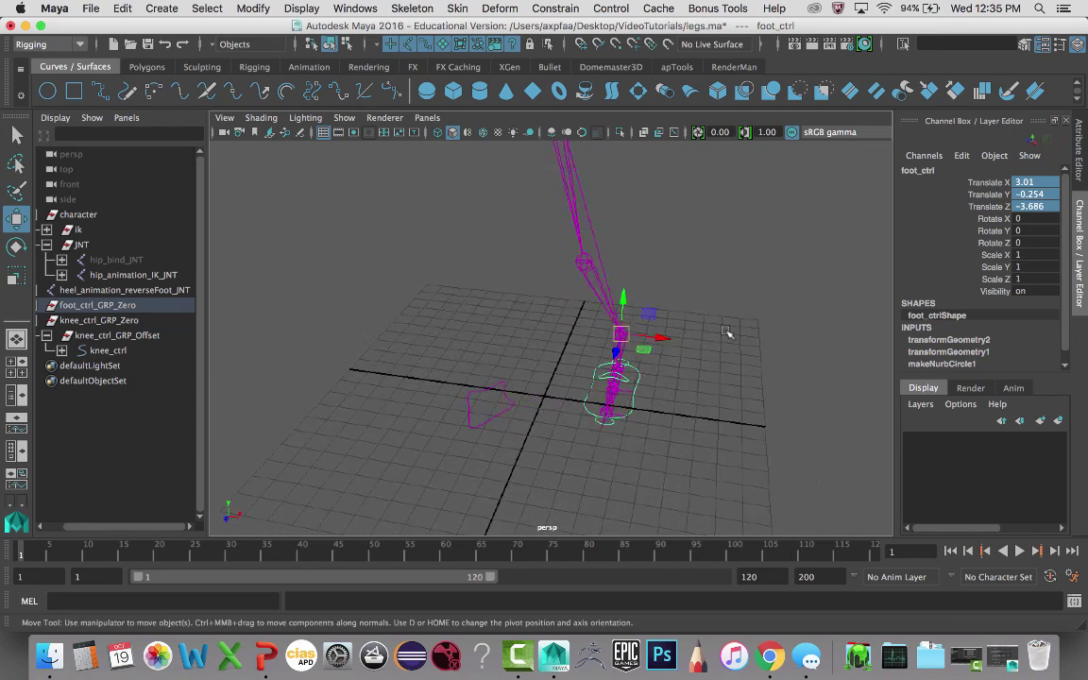
{"action": "key", "text": "z"}
{"action": "left_click_drag", "start_coordinate": [630, 302], "coordinate": [571, 291], "text": "alt"}
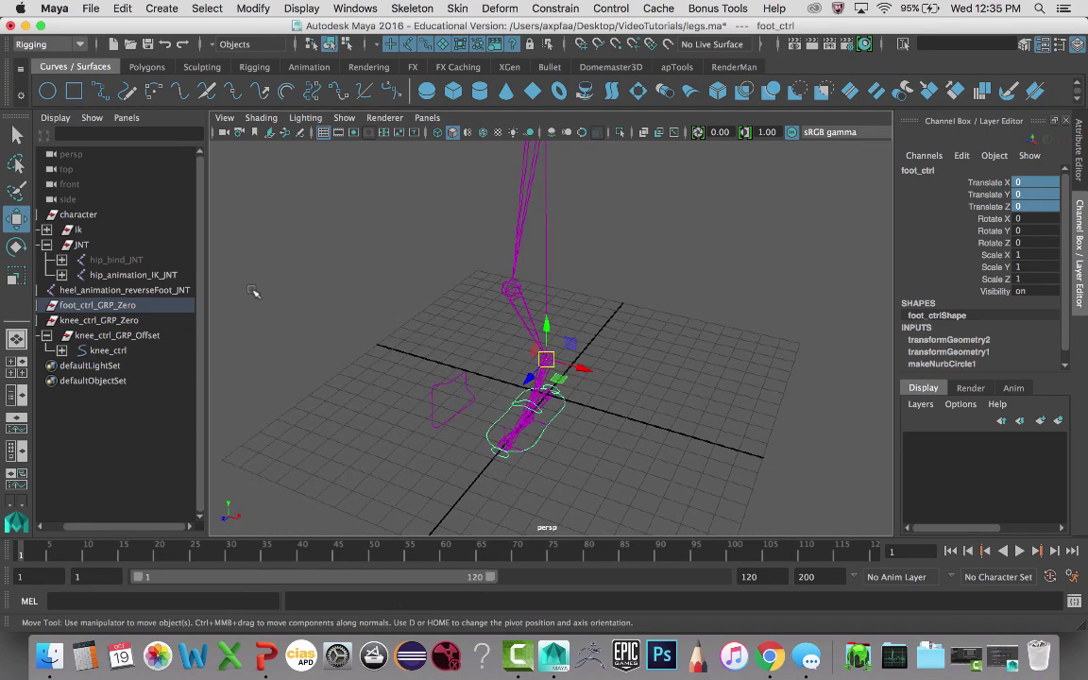
Step: Turn on the visibility of hip_bind_JNT to show the bind joint chain
{"action": "left_click", "coordinate": [111, 261]}
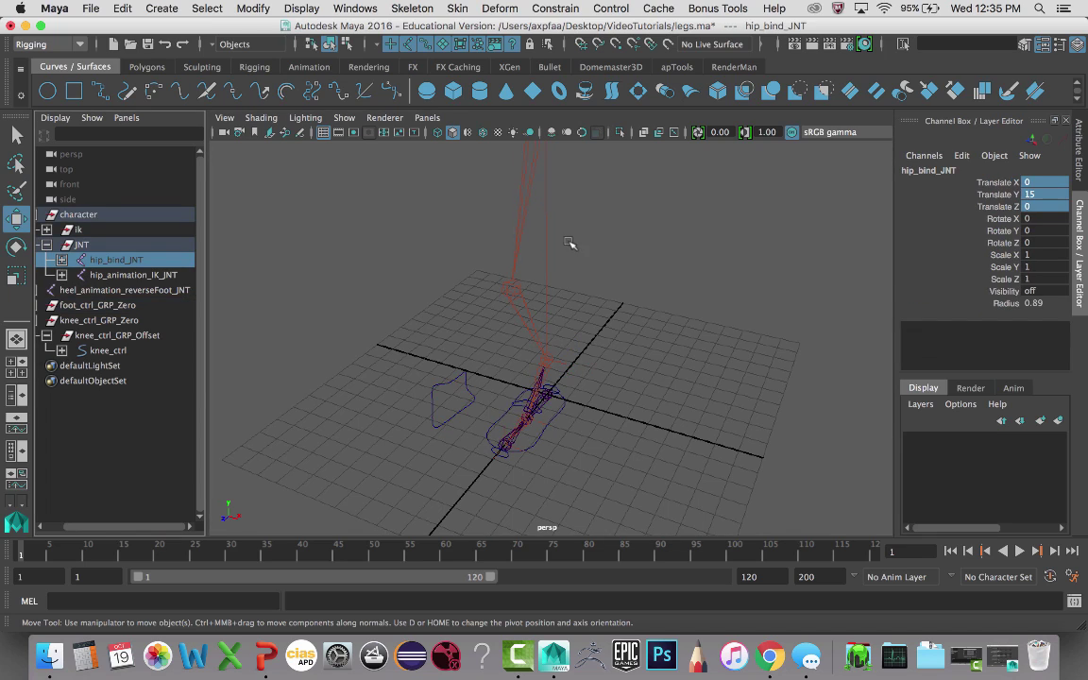
{"action": "left_click", "coordinate": [1032, 291]}
{"action": "type", "text": "1"}
{"action": "key", "text": "Return"}
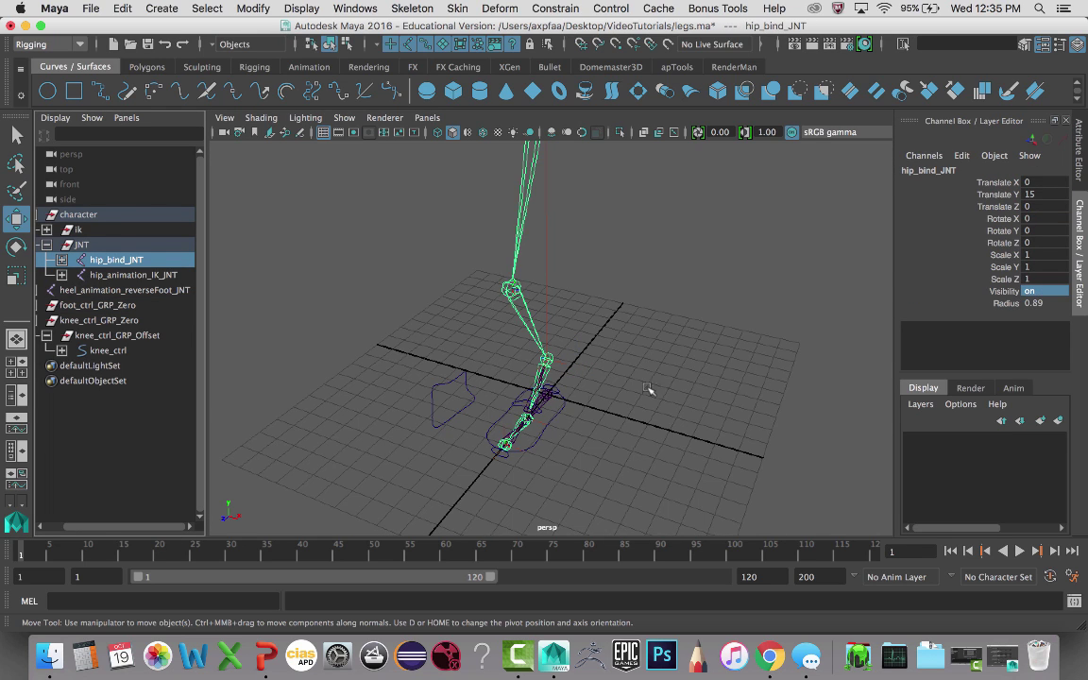
Step: Move foot_ctrl away from the bind leg to about X 5.8, Y 0.38, Z -3.11 to compare both joint chains
{"action": "left_click", "coordinate": [558, 408]}
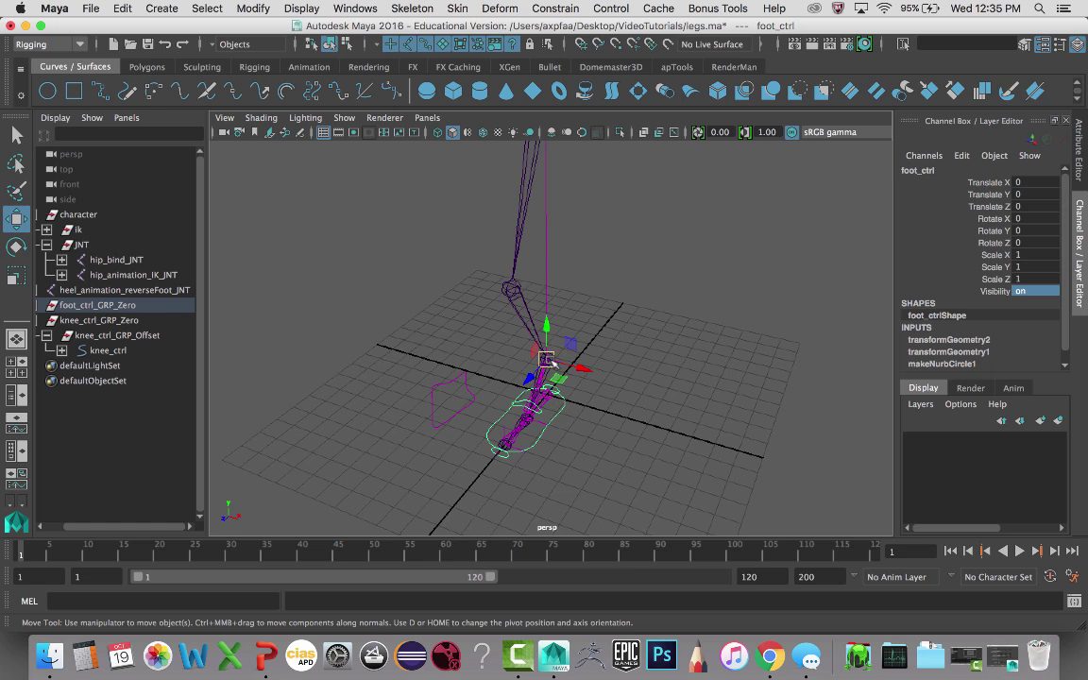
{"action": "left_click_drag", "start_coordinate": [552, 362], "coordinate": [695, 355]}
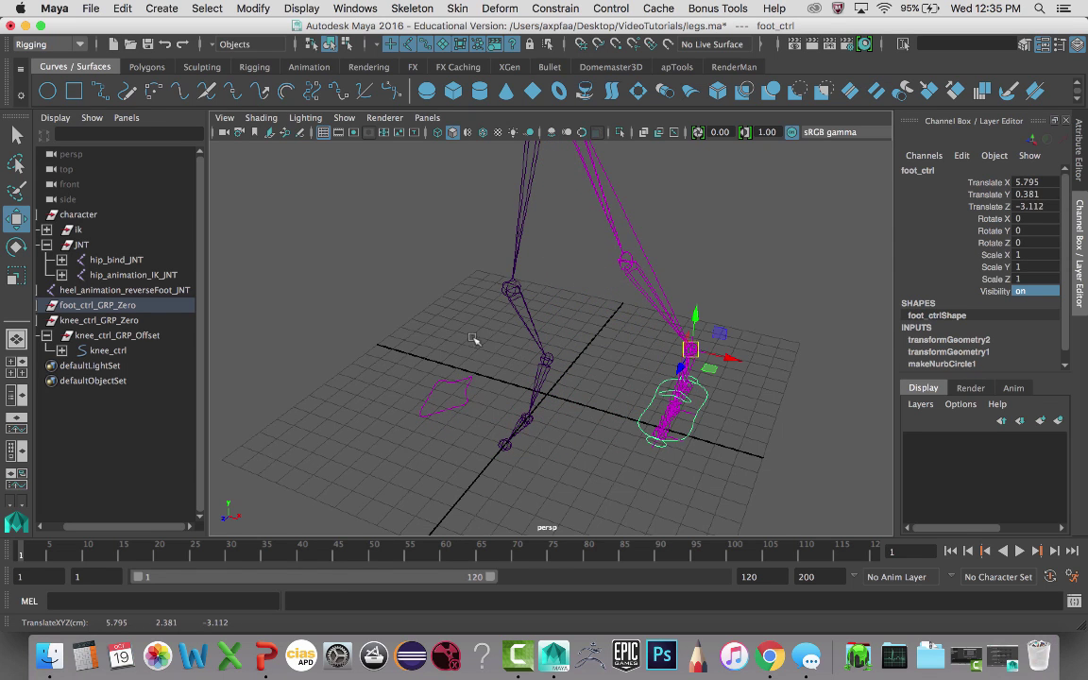